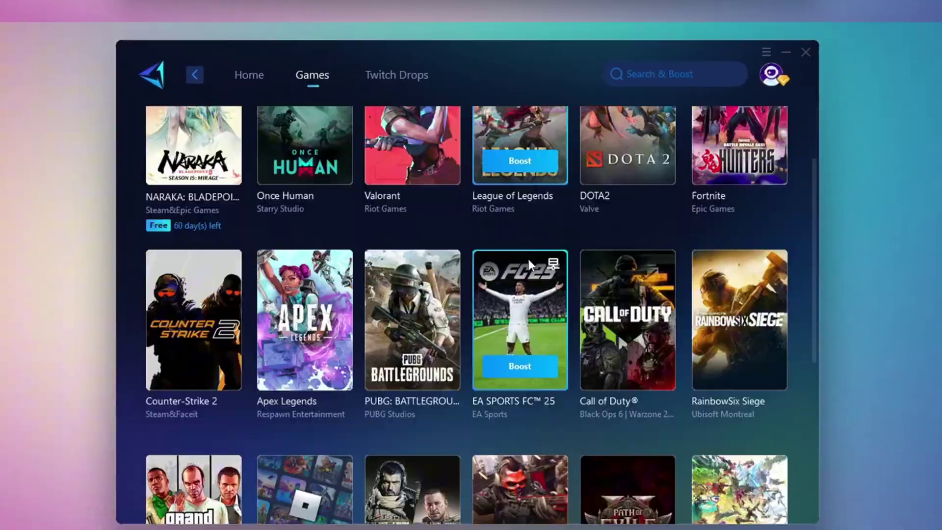
Scroll down through the GearUP Booster games library
{"action": "scroll", "coordinate": [526, 239], "scroll_direction": "down", "scroll_amount": 8}
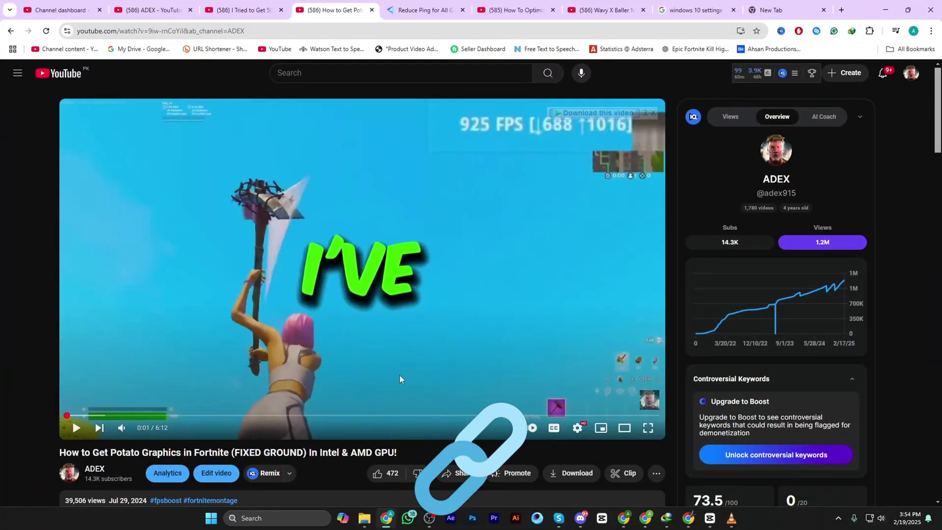
{"action": "scroll", "coordinate": [400, 375], "scroll_direction": "down", "scroll_amount": 4}
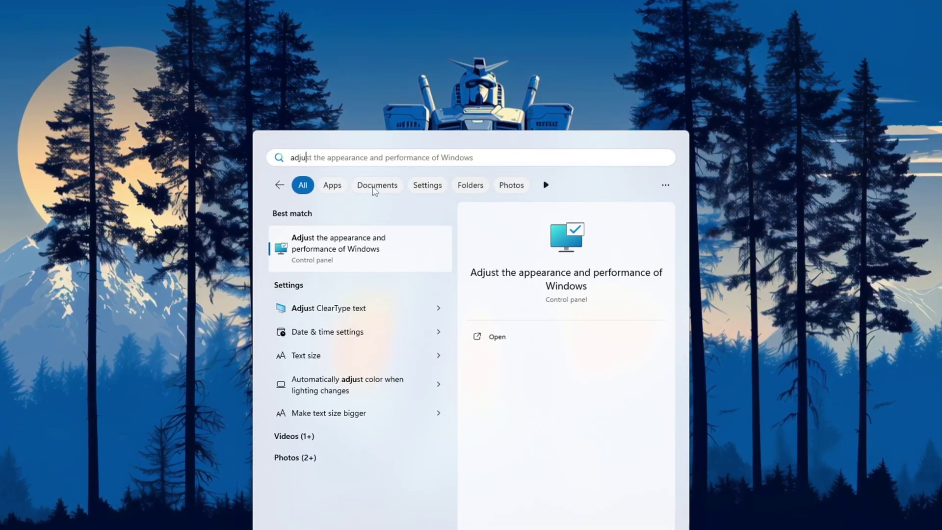
Open Performance Options, centre the dialog, and set visual effects to 'Adjust for best performance'
{"action": "left_click", "coordinate": [411, 270]}
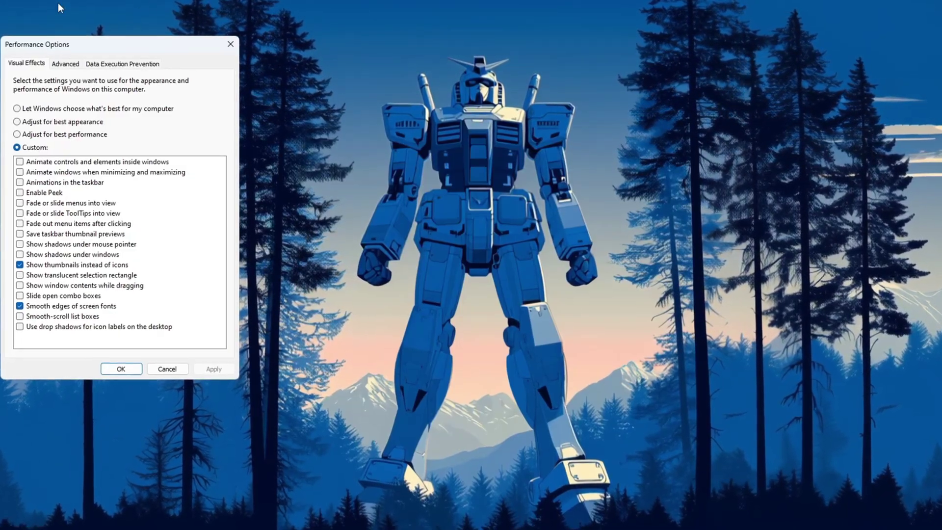
{"action": "left_click_drag", "start_coordinate": [117, 38], "coordinate": [461, 72]}
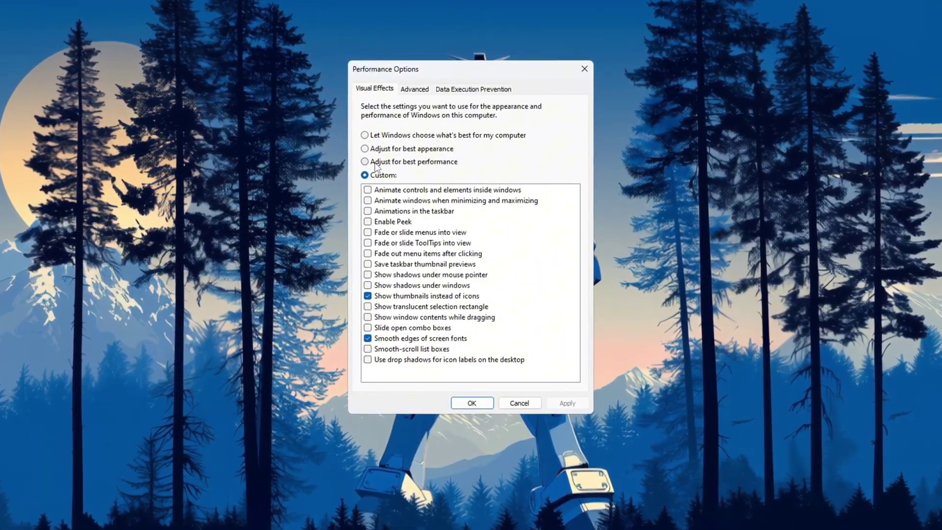
{"action": "left_click", "coordinate": [413, 161]}
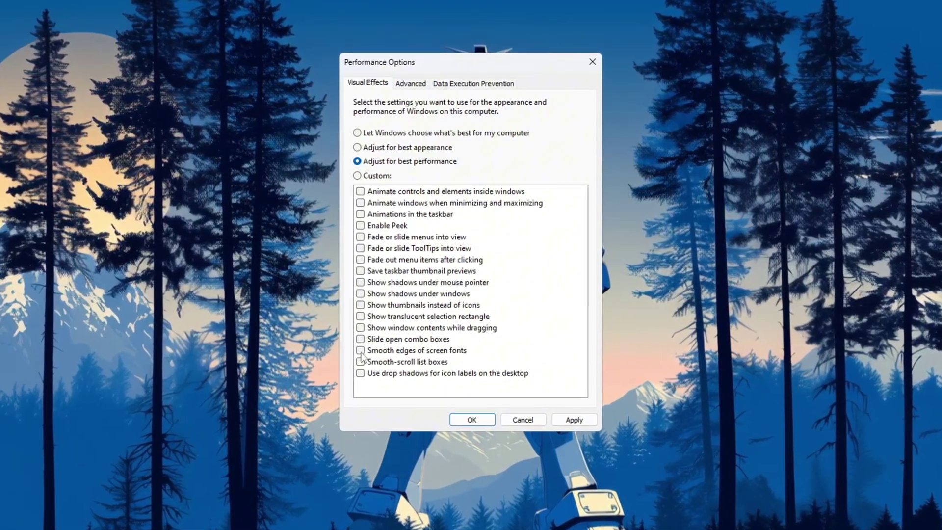
Re-enable smooth screen fonts and thumbnails, apply, and view the Advanced tab settings
{"action": "left_click", "coordinate": [442, 349]}
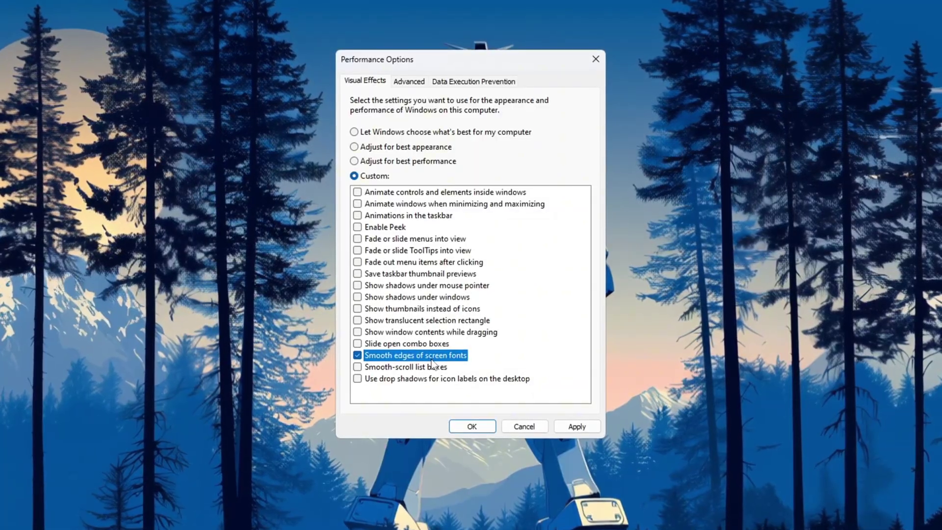
{"action": "left_click", "coordinate": [459, 309]}
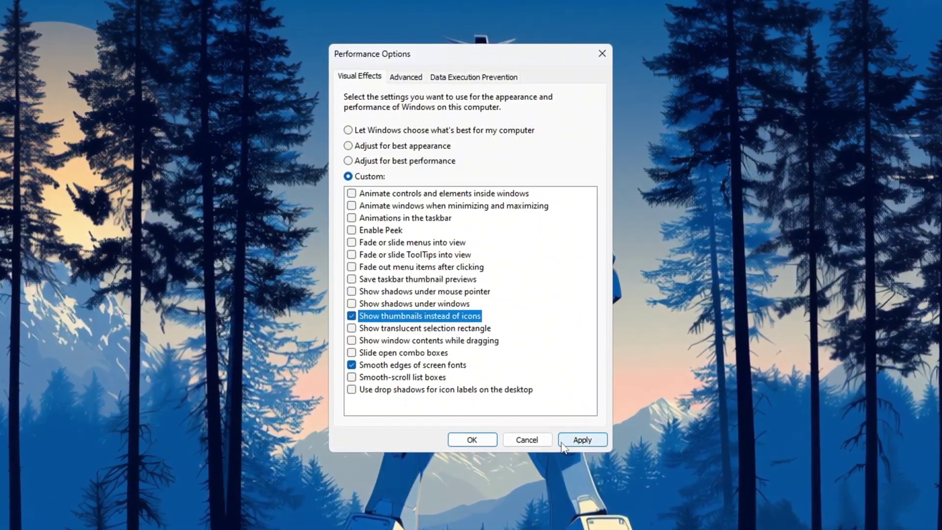
{"action": "left_click", "coordinate": [560, 440]}
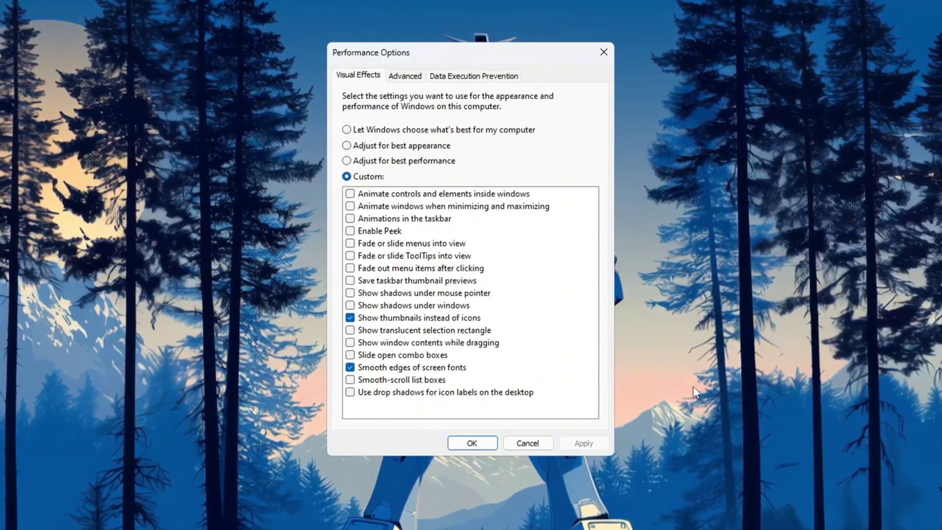
{"action": "left_click", "coordinate": [416, 79]}
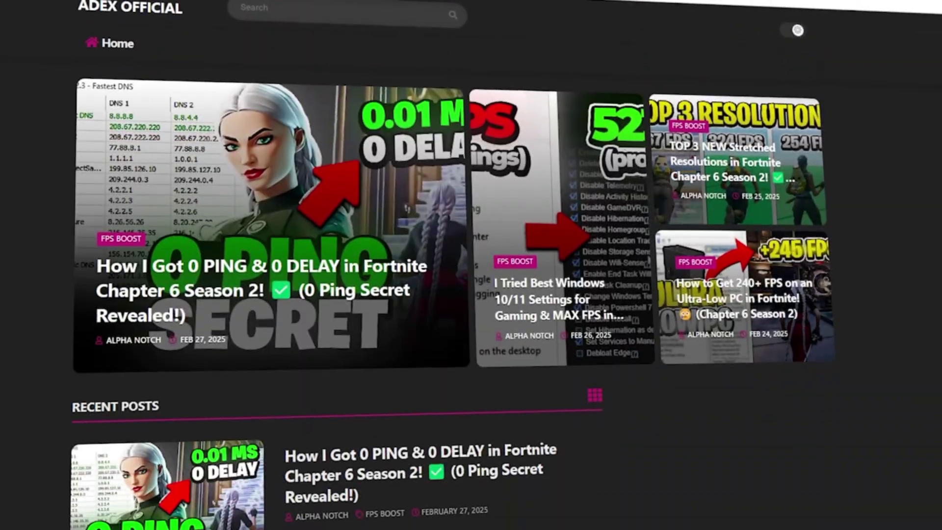
Scroll down the ADEX Official blog's Recent Posts of FPS boost guides
{"action": "scroll", "coordinate": [471, 265], "scroll_direction": "down", "scroll_amount": 7}
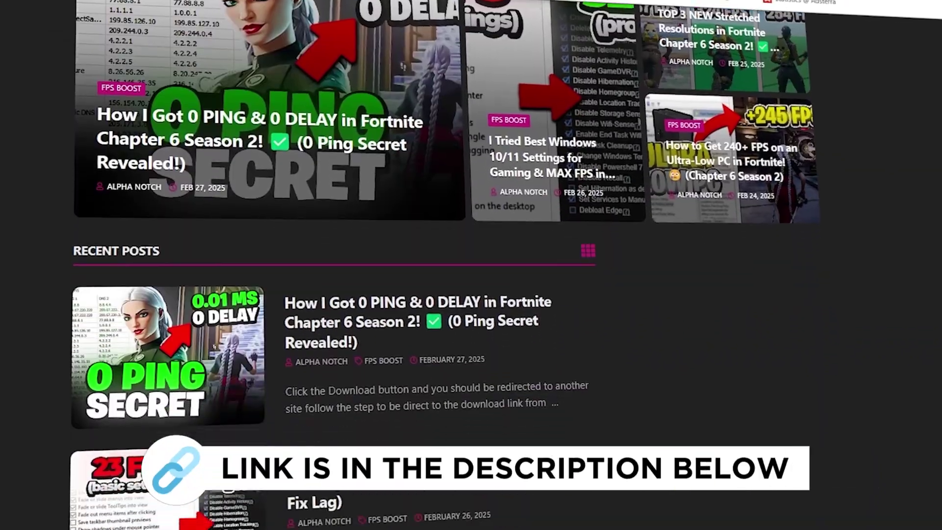
{"action": "scroll", "coordinate": [471, 265], "scroll_direction": "down", "scroll_amount": 8}
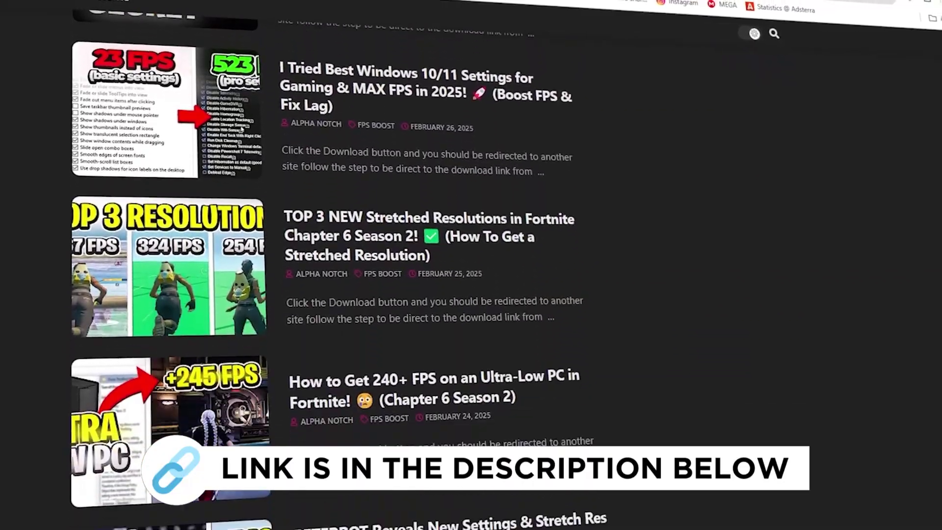
{"action": "scroll", "coordinate": [471, 265], "scroll_direction": "down", "scroll_amount": 4}
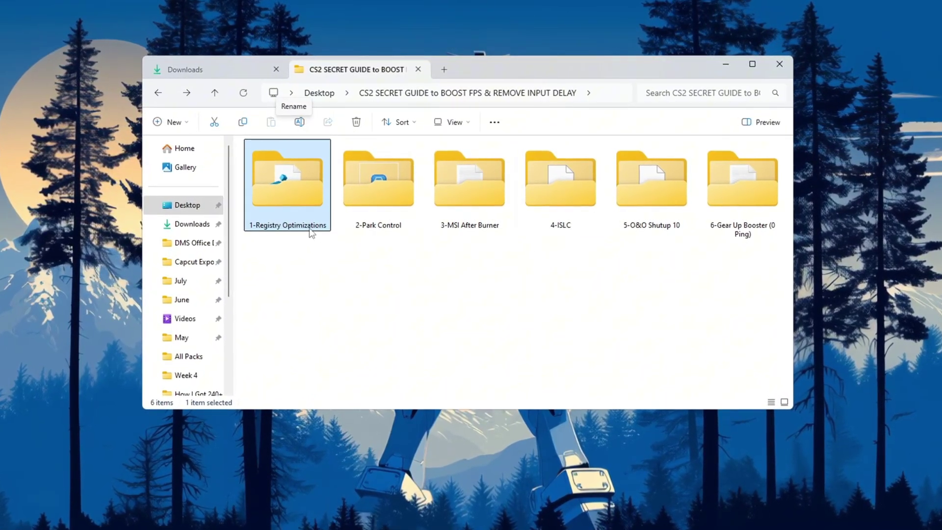
Open 1-Registry Optimizations and select all five .reg files inside it
{"action": "double_click", "coordinate": [311, 230]}
{"action": "left_click_drag", "start_coordinate": [322, 301], "coordinate": [343, 142]}
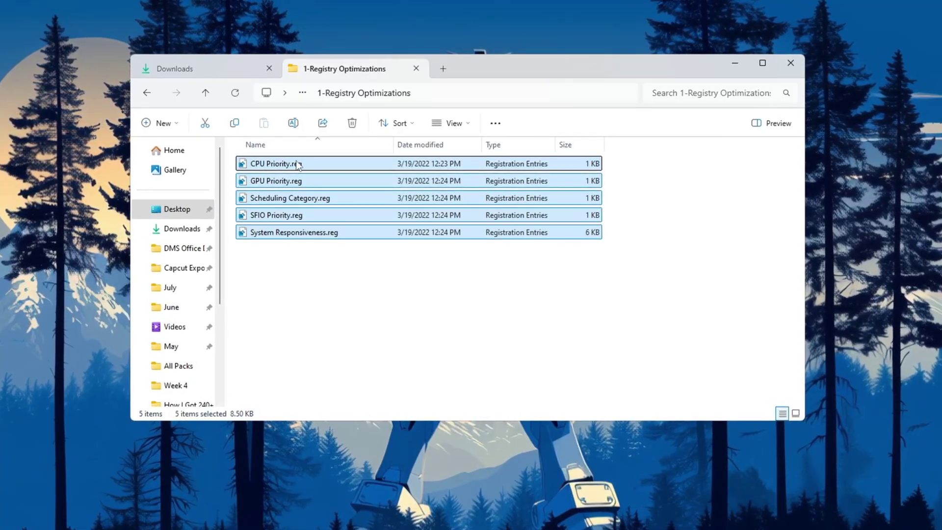
{"action": "left_click", "coordinate": [267, 184]}
{"action": "left_click", "coordinate": [253, 204]}
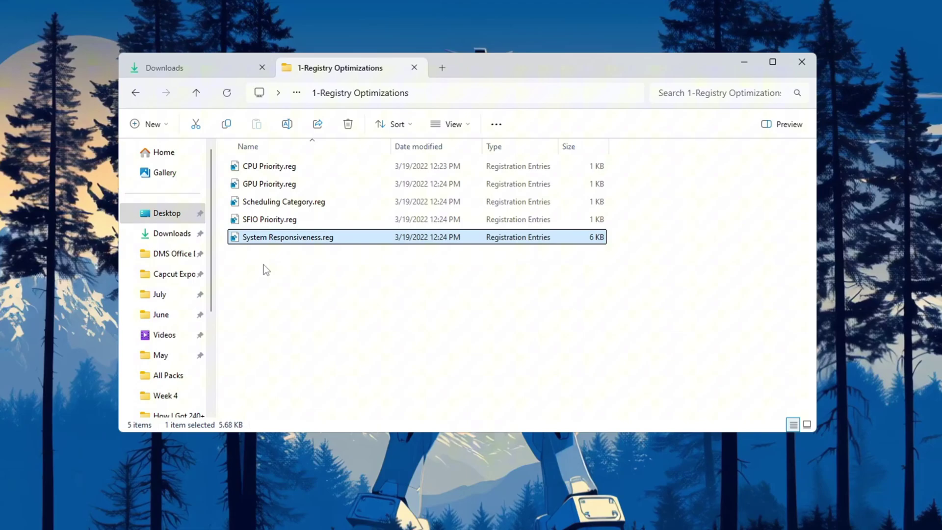
{"action": "left_click_drag", "start_coordinate": [471, 288], "coordinate": [227, 153]}
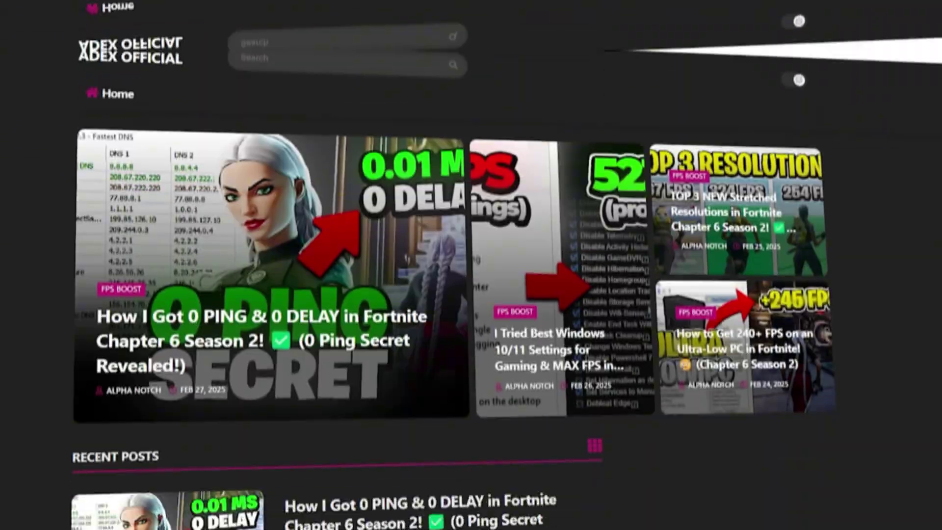
Scroll through the recent FPS boost posts on the ADEX Official blog
{"action": "scroll", "coordinate": [471, 265], "scroll_direction": "down", "scroll_amount": 8}
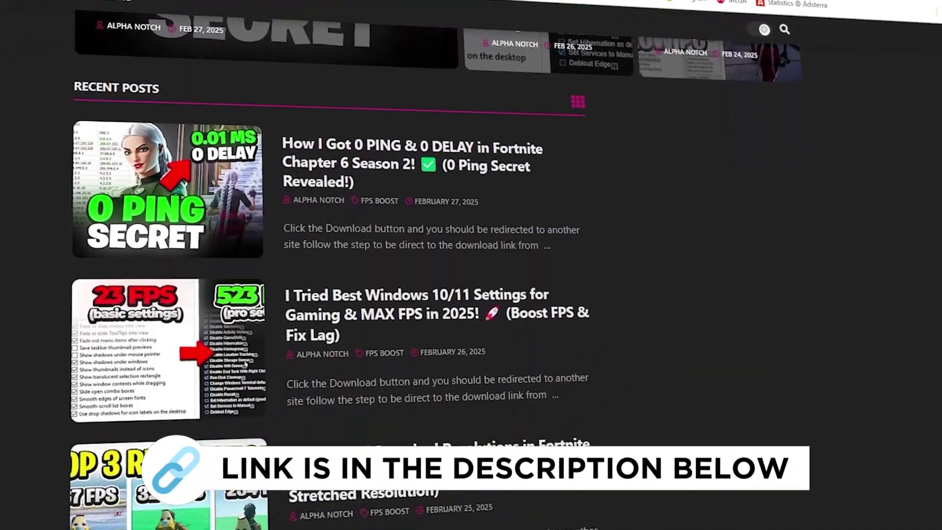
{"action": "scroll", "coordinate": [471, 265], "scroll_direction": "down", "scroll_amount": 8}
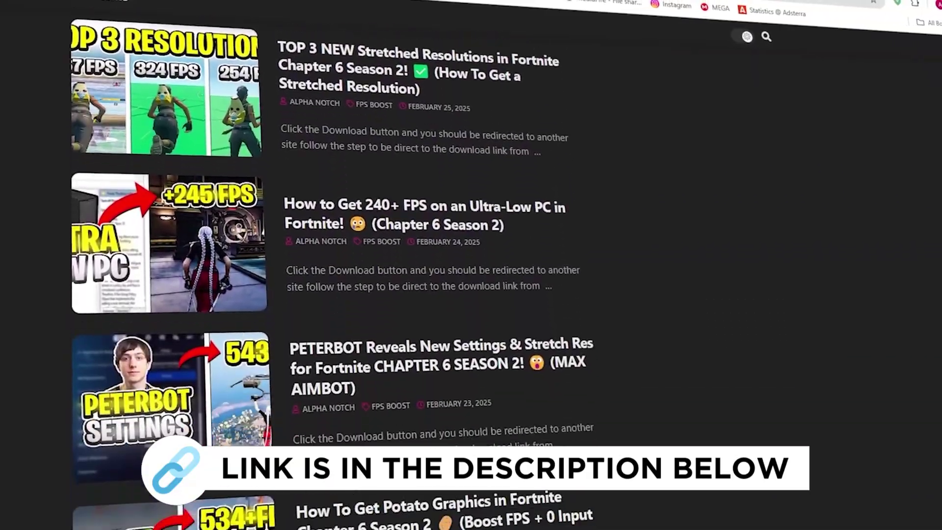
{"action": "scroll", "coordinate": [471, 265], "scroll_direction": "down", "scroll_amount": 3}
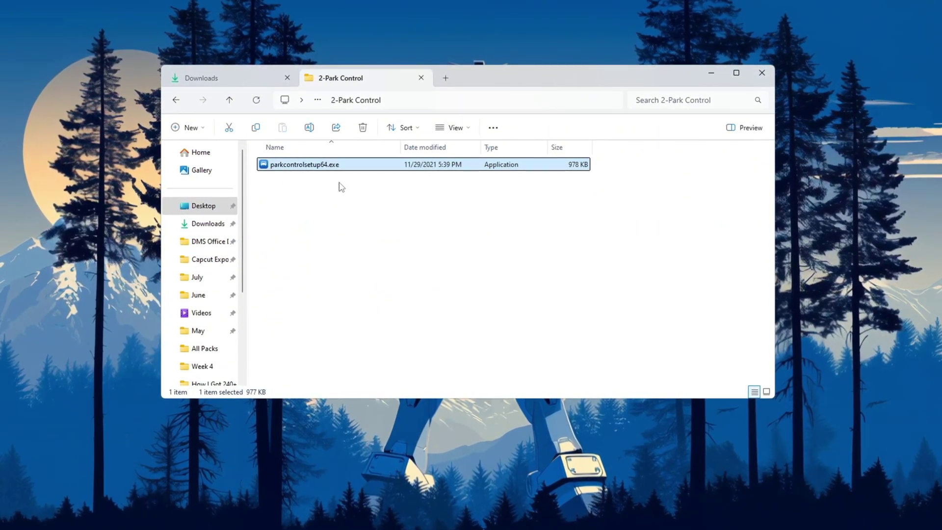
Minimize File Explorer and launch ParkControl by searching 'park' from Start
{"action": "left_click", "coordinate": [713, 72]}
{"action": "key", "text": "super"}
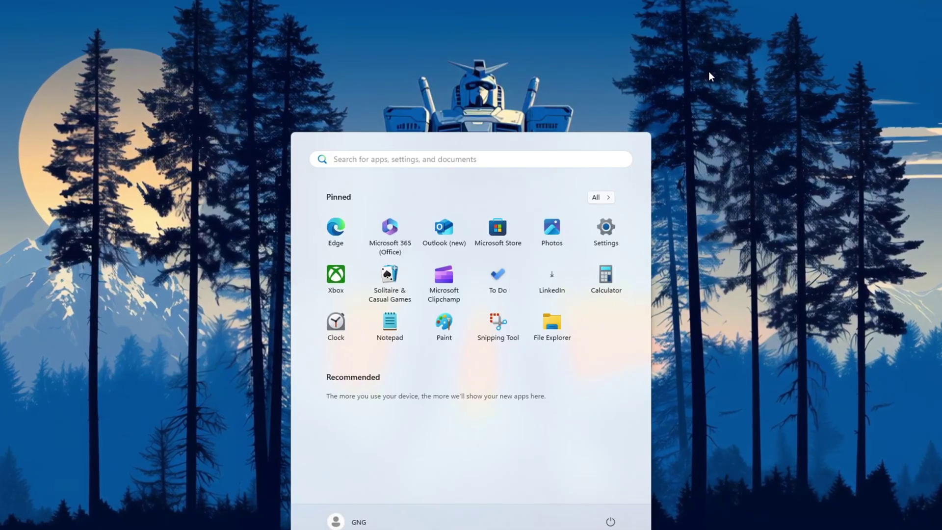
{"action": "type", "text": "park"}
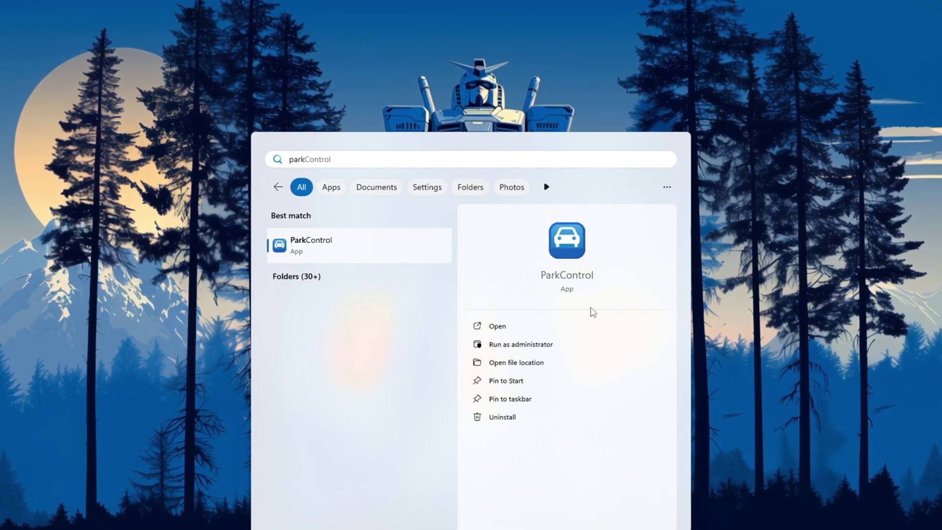
{"action": "key", "text": "Return"}
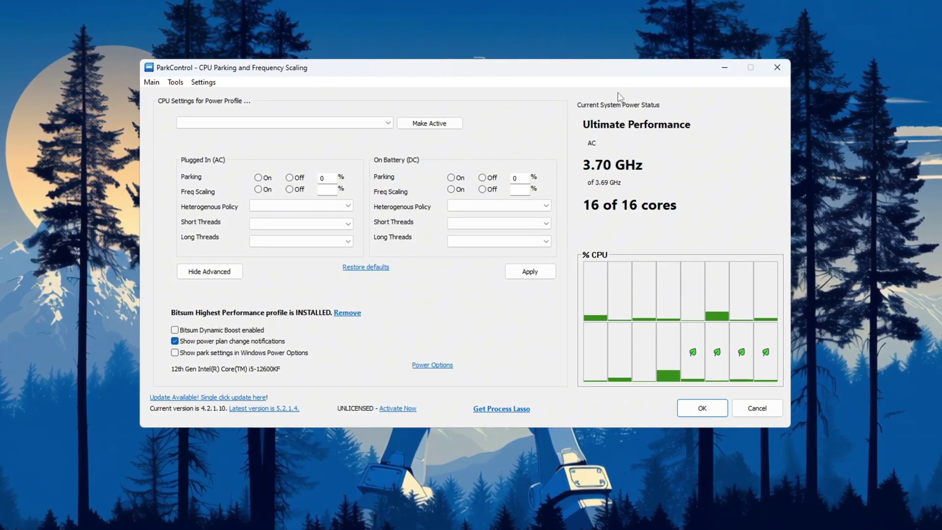
Pick the Bitsum Highest Performance profile in ParkControl and toggle Bitsum Dynamic Boost
{"action": "left_click", "coordinate": [366, 123]}
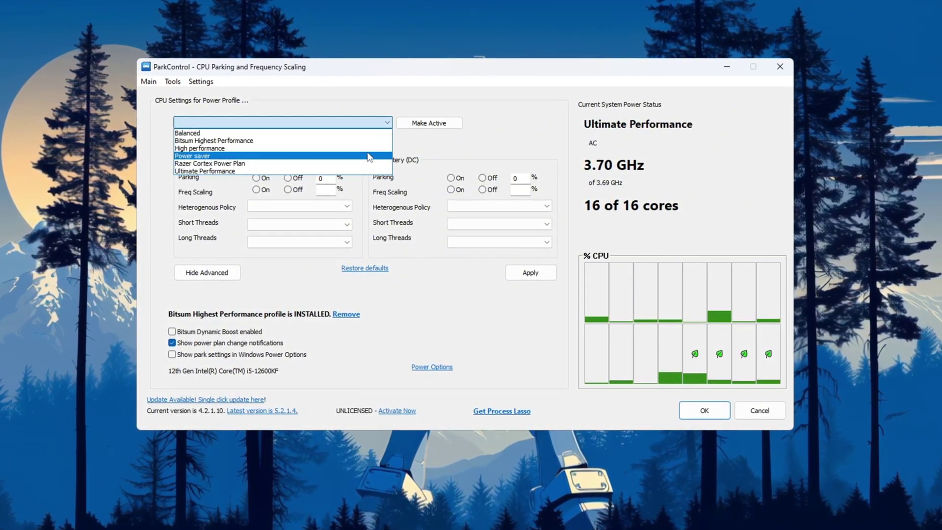
{"action": "left_click", "coordinate": [194, 142]}
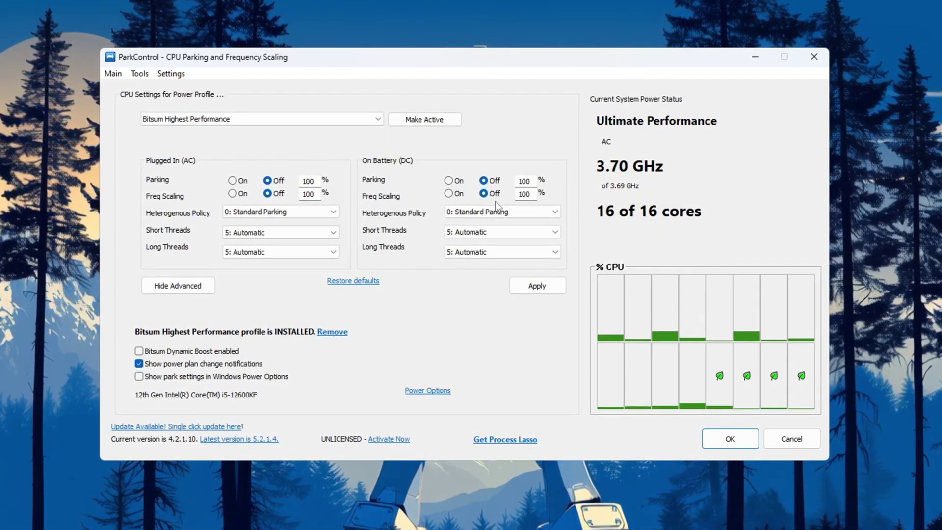
{"action": "left_click", "coordinate": [134, 353]}
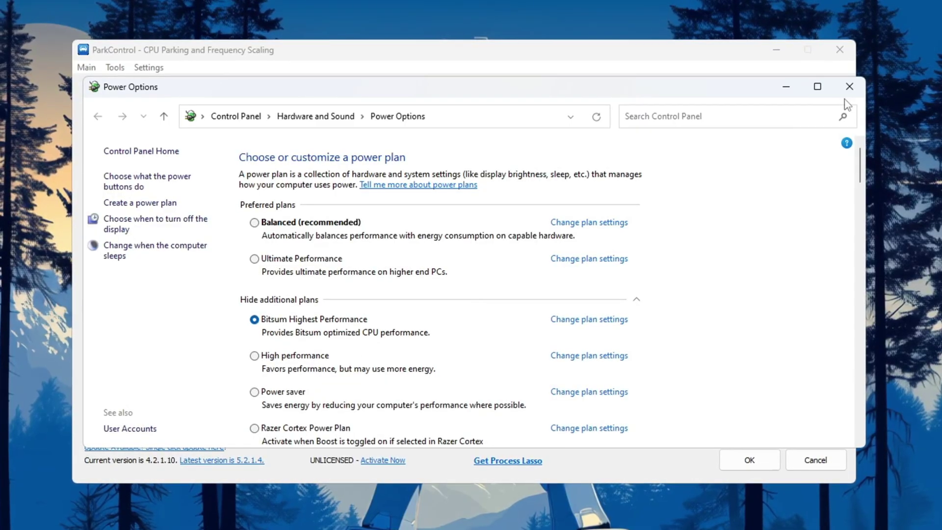
Close the Power Options window, leaving Bitsum Highest Performance as the active plan
{"action": "left_click", "coordinate": [849, 87]}
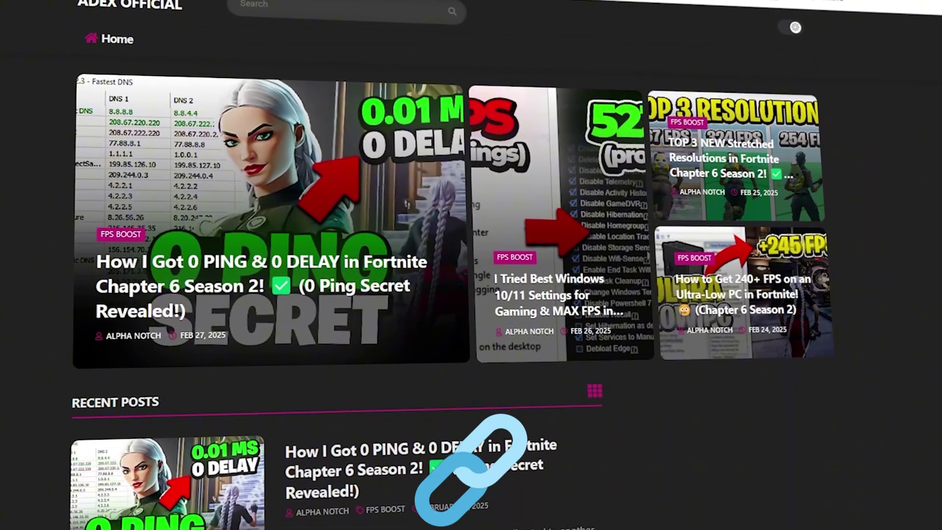
Scroll the ADEX Official homepage down past the featured posts to Recent Posts
{"action": "scroll", "coordinate": [530, 221], "scroll_direction": "down", "scroll_amount": 8}
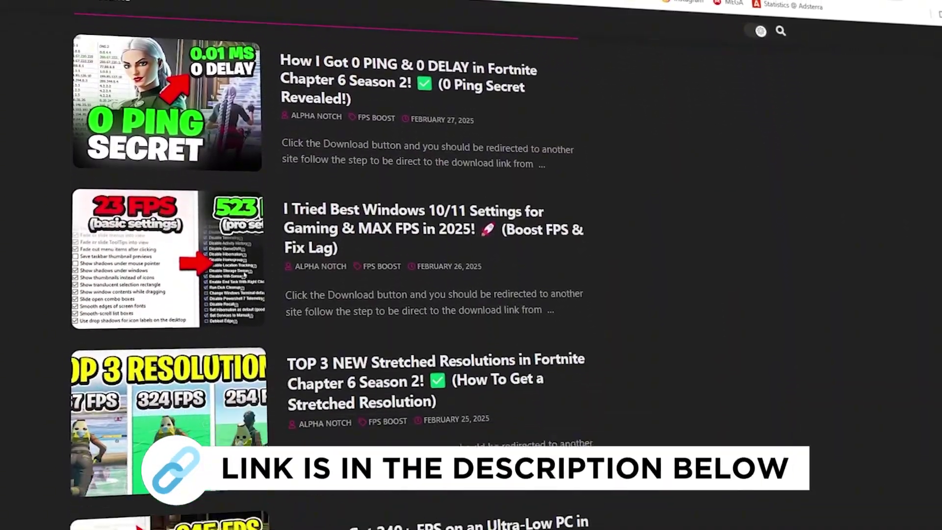
{"action": "scroll", "coordinate": [427, 265], "scroll_direction": "down", "scroll_amount": 8}
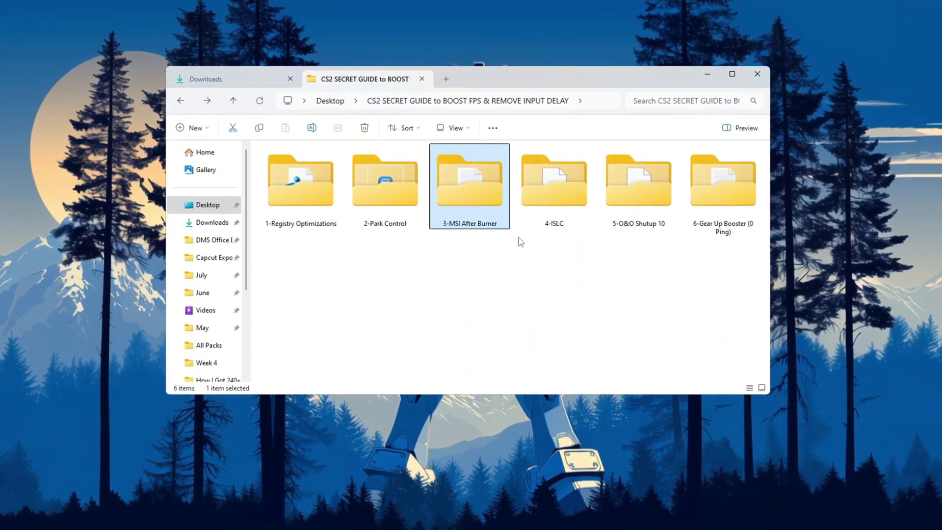
Open the 3-MSI After Burner folder, search 'msi' and run MSI Afterburner as administrator
{"action": "double_click", "coordinate": [461, 200]}
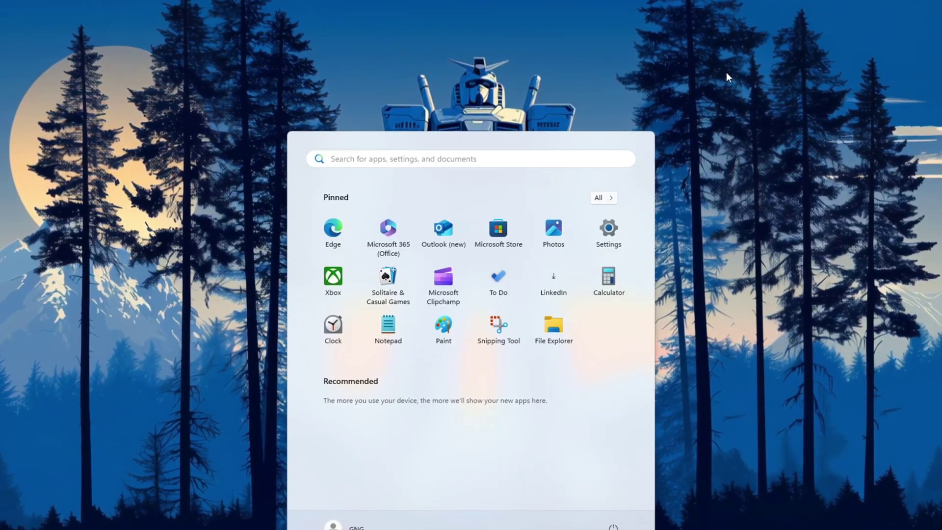
{"action": "type", "text": "msi"}
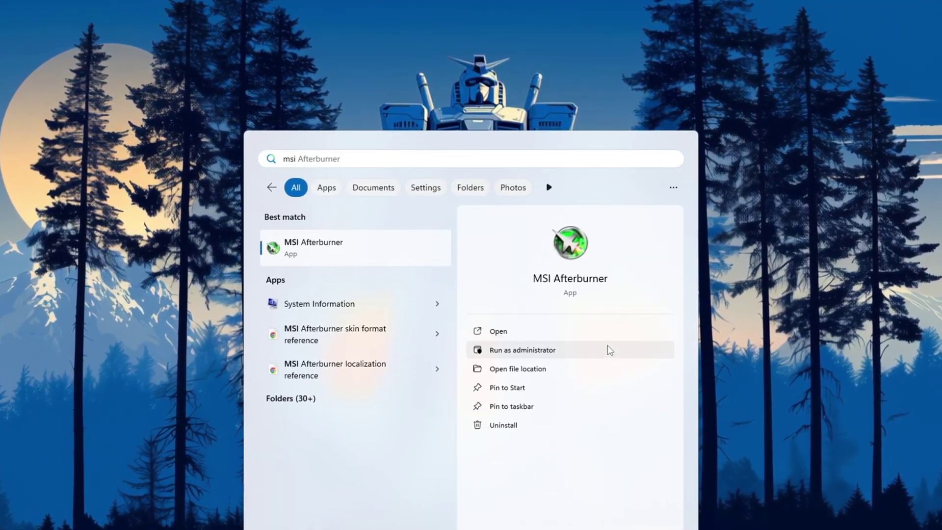
{"action": "left_click", "coordinate": [610, 349]}
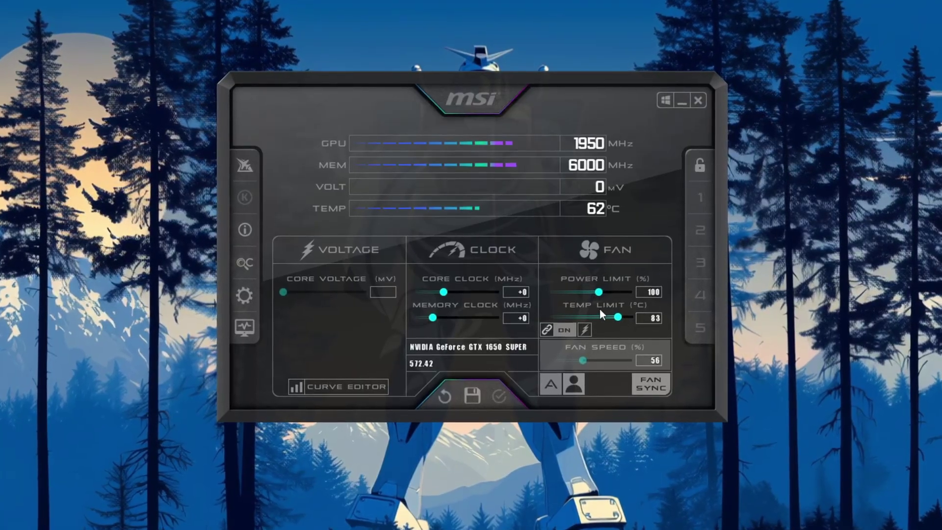
Raise the power limit to 120% and the memory clock to +40 MHz, then save the profile
{"action": "left_click_drag", "start_coordinate": [597, 291], "coordinate": [640, 292]}
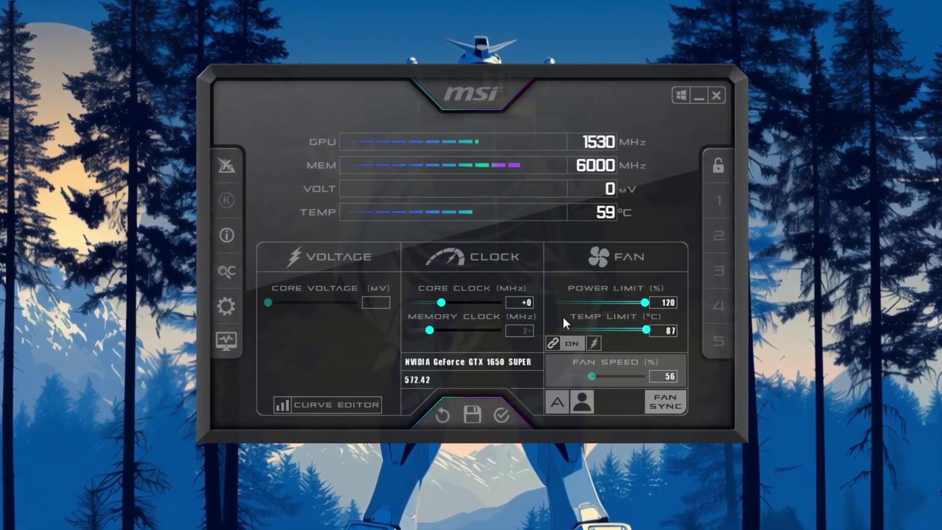
{"action": "type", "text": "20"}
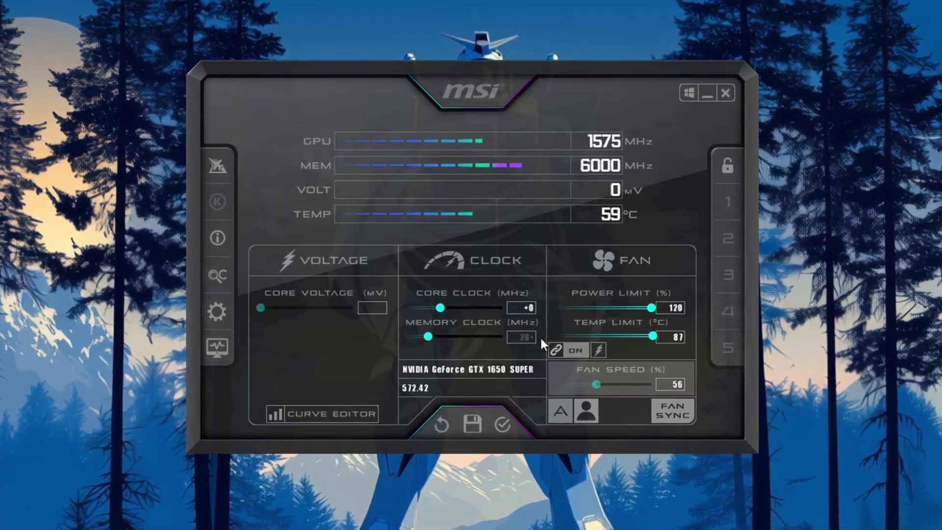
{"action": "key", "text": "BackSpace"}
{"action": "key", "text": "BackSpace"}
{"action": "type", "text": "40"}
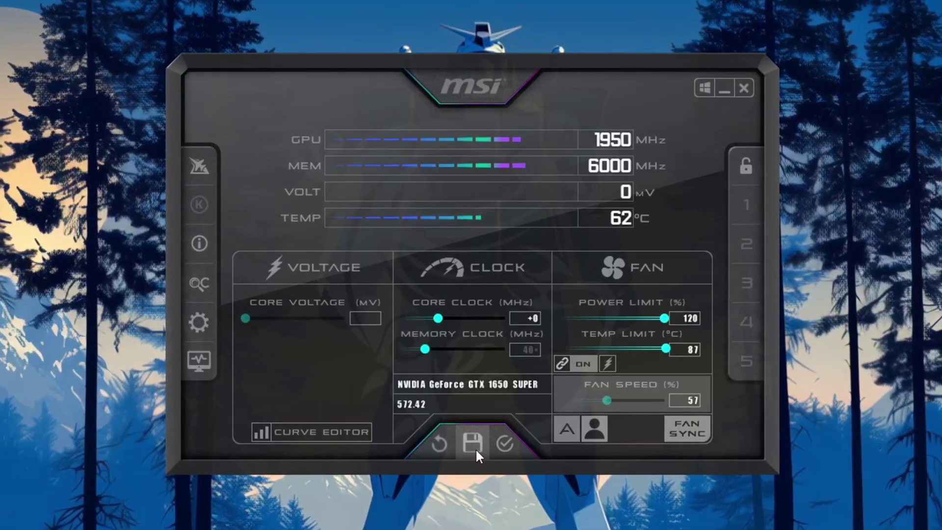
{"action": "left_click", "coordinate": [473, 451]}
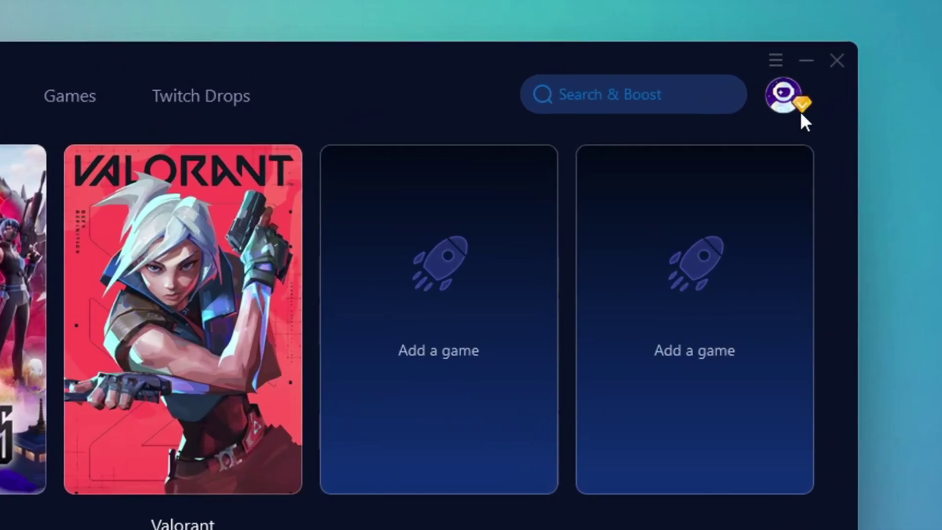
Check the account profile and browse the full list of supported games
{"action": "left_click", "coordinate": [795, 104]}
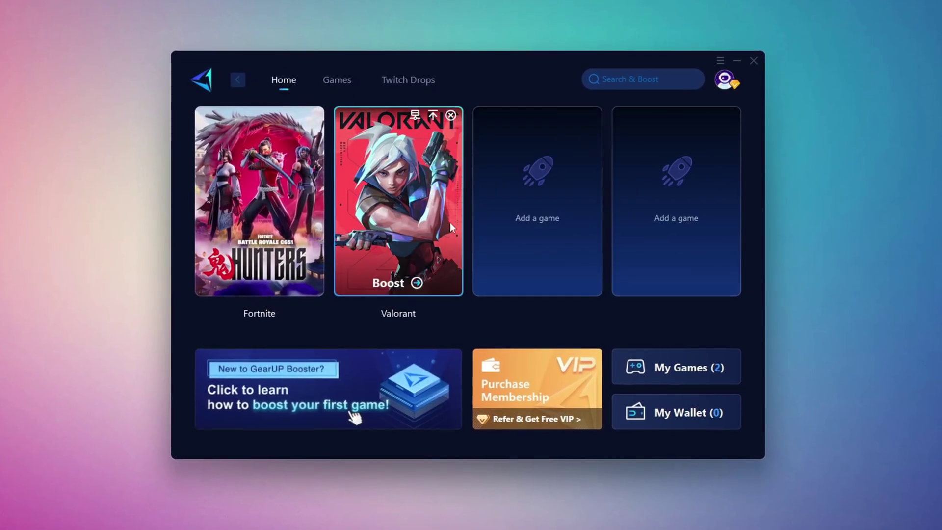
{"action": "left_click", "coordinate": [344, 83]}
{"action": "scroll", "coordinate": [515, 248], "scroll_direction": "down", "scroll_amount": 5}
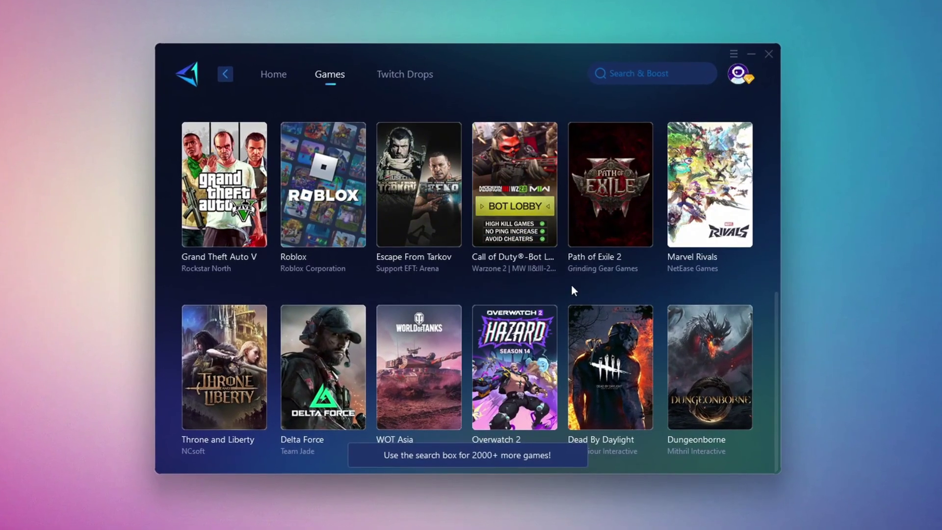
Back on the Home page, start boosting Fortnite
{"action": "left_click", "coordinate": [271, 74]}
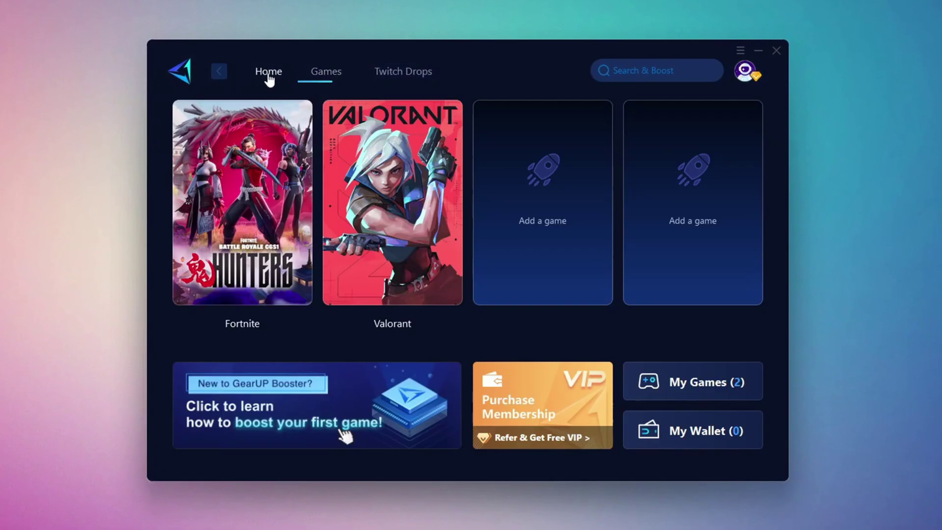
{"action": "mouse_move", "coordinate": [464, 230]}
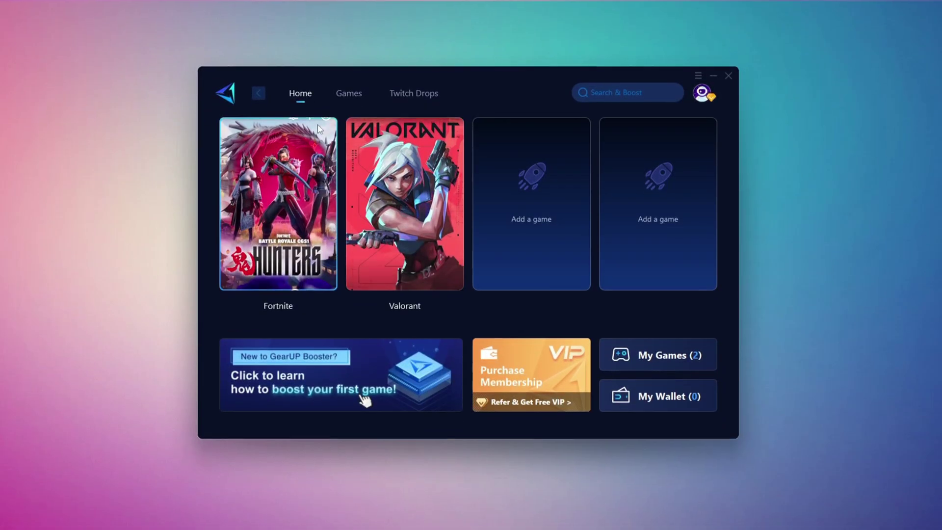
{"action": "mouse_move", "coordinate": [252, 270]}
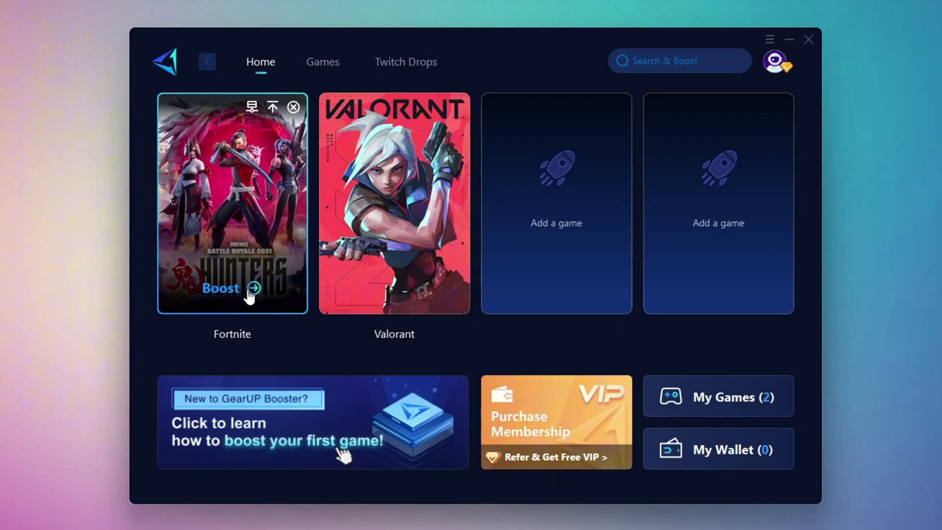
{"action": "left_click", "coordinate": [223, 289]}
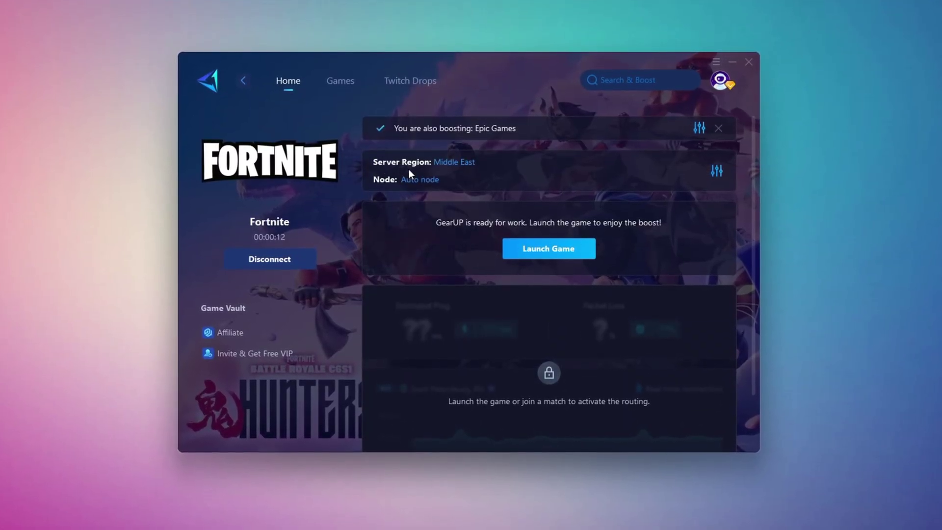
{"action": "left_click", "coordinate": [456, 165]}
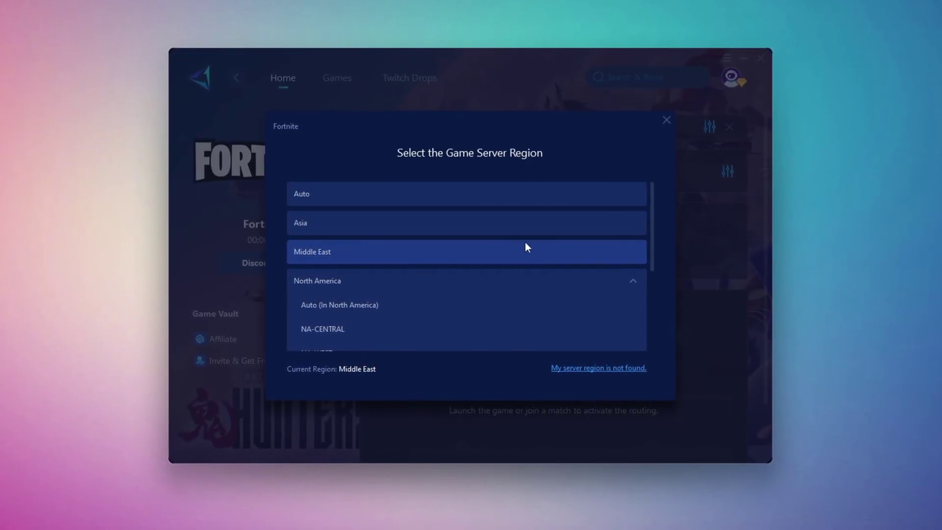
{"action": "left_click", "coordinate": [668, 122]}
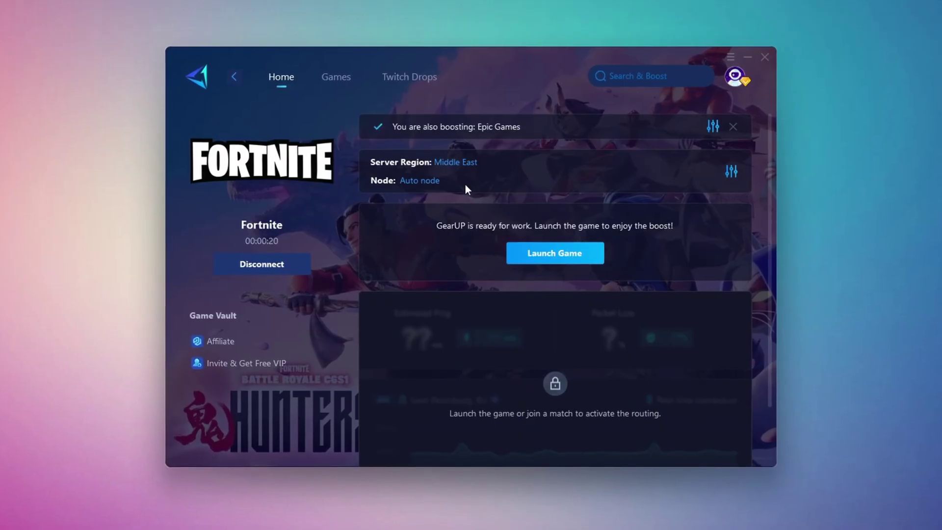
{"action": "left_click", "coordinate": [420, 181]}
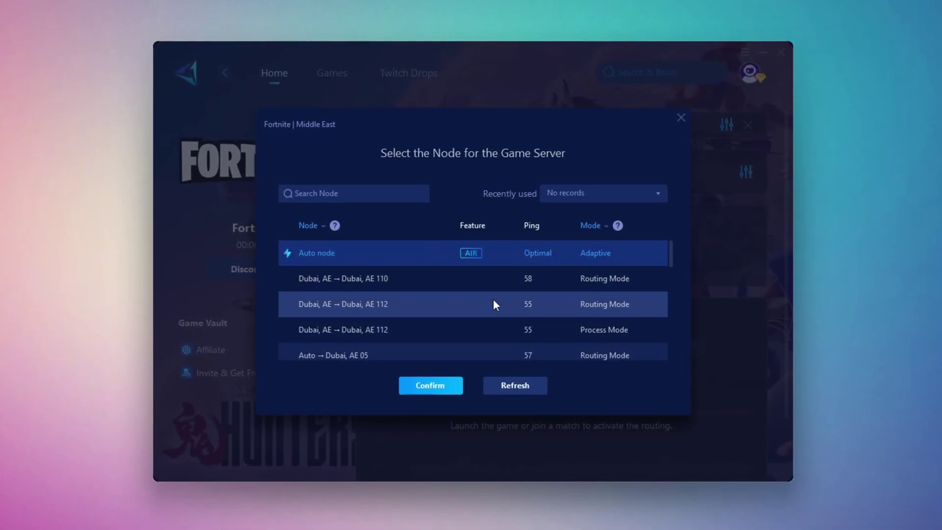
{"action": "left_click", "coordinate": [683, 119]}
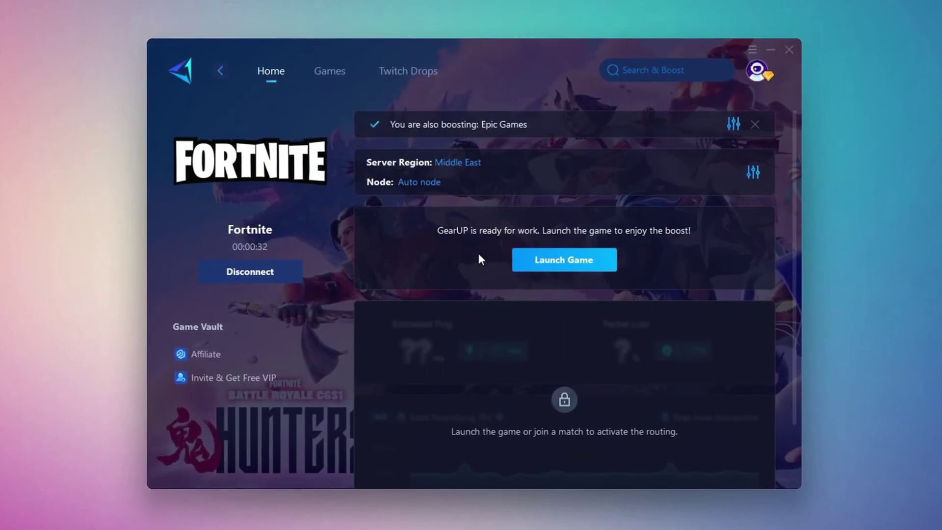
Close GearUP Booster, play Fortnite briefly, then launch ISLC.exe from the 4-ISLC folder
{"action": "left_click", "coordinate": [797, 49]}
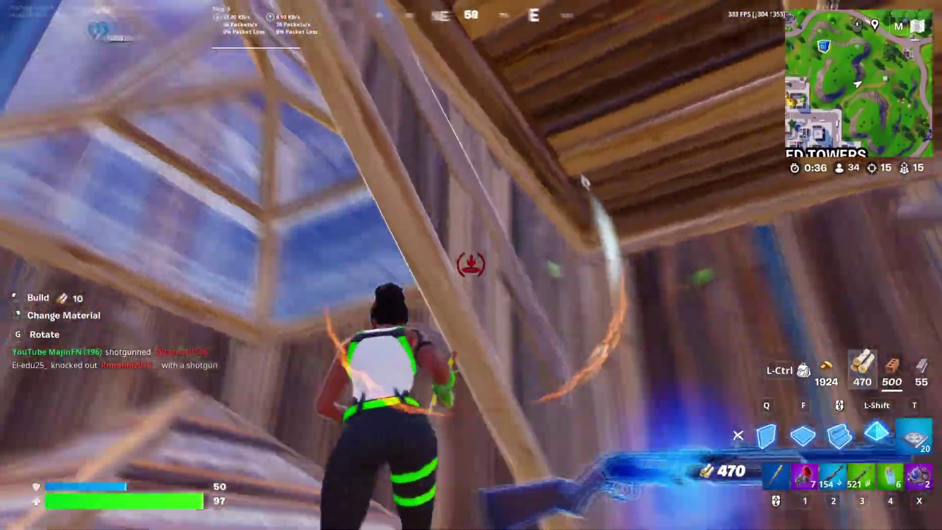
{"action": "key", "text": "2"}
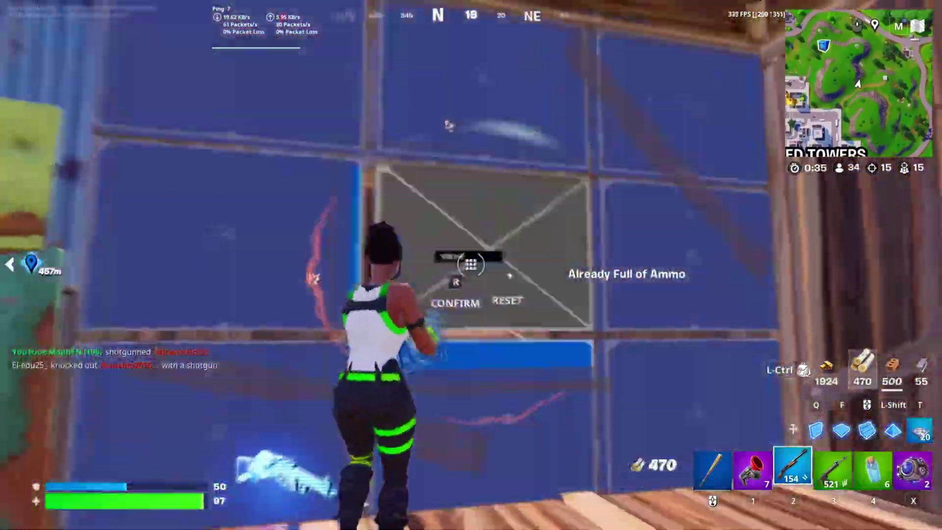
{"action": "left_click", "coordinate": [479, 123]}
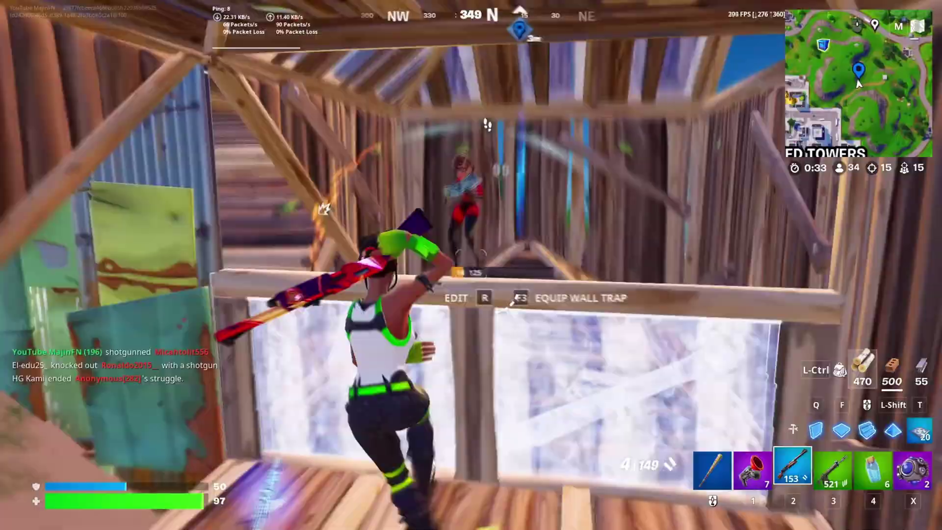
{"action": "left_click", "coordinate": [479, 123]}
{"action": "key", "text": "3"}
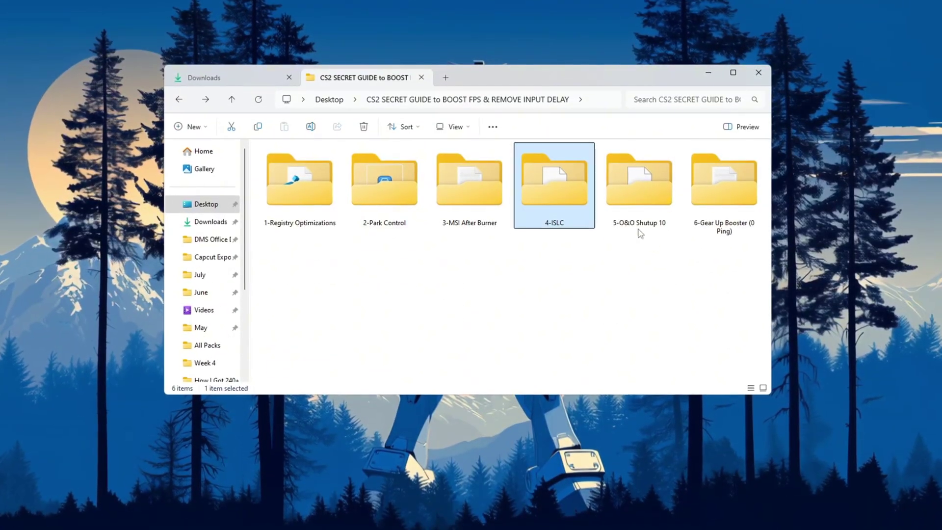
{"action": "double_click", "coordinate": [566, 196]}
{"action": "double_click", "coordinate": [285, 165]}
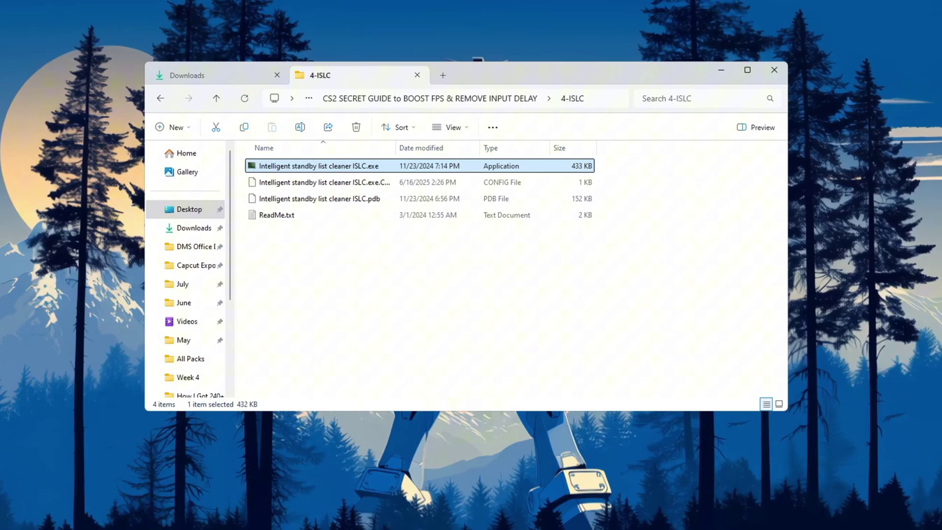
Center the ISLC window, stop monitoring to purge standby memory, and select the 16000 MB threshold
{"action": "left_click", "coordinate": [725, 68]}
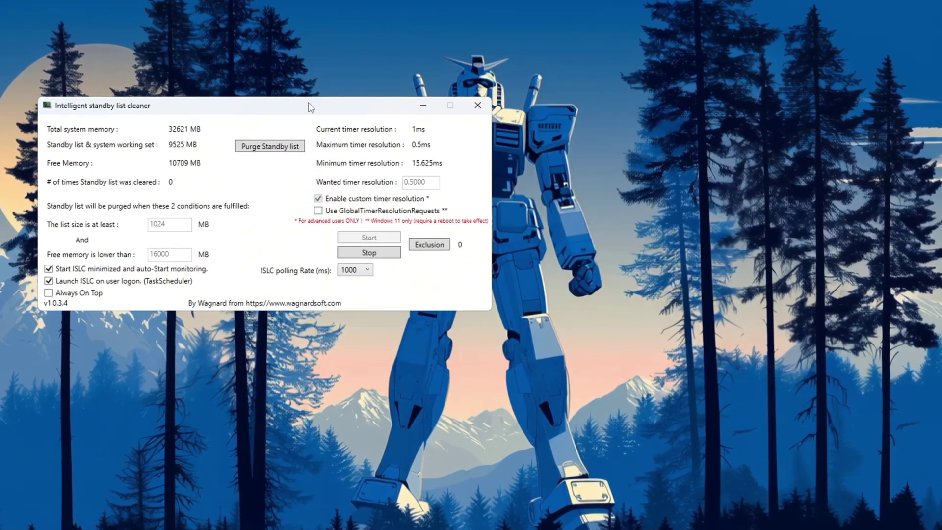
{"action": "left_click_drag", "start_coordinate": [309, 105], "coordinate": [513, 104]}
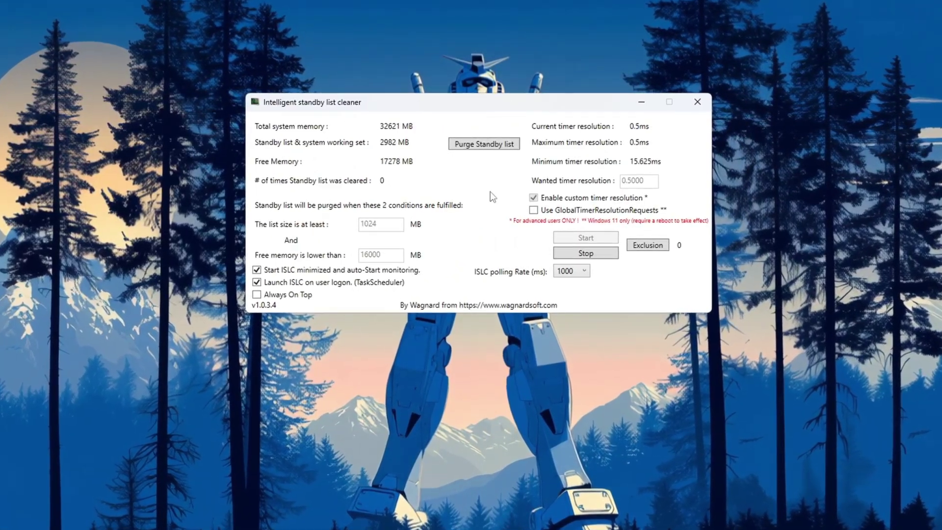
{"action": "left_click", "coordinate": [585, 252]}
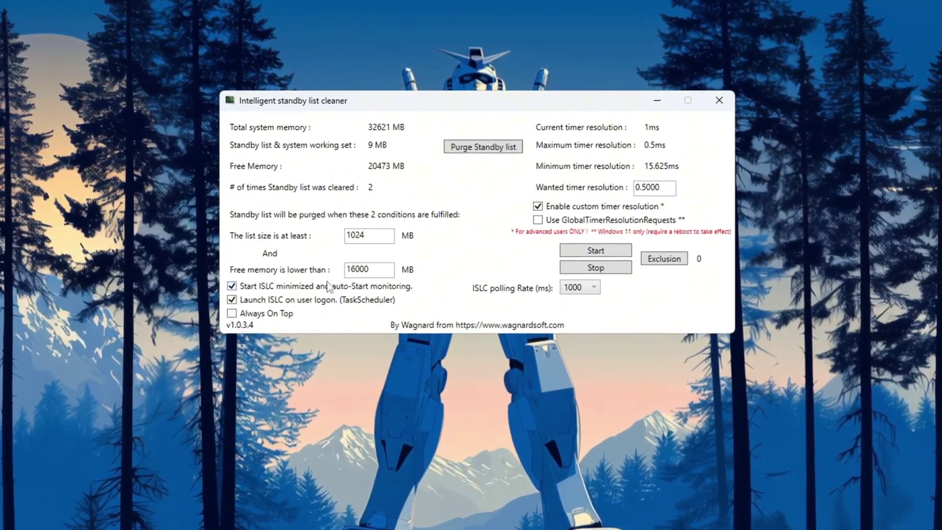
{"action": "double_click", "coordinate": [374, 273]}
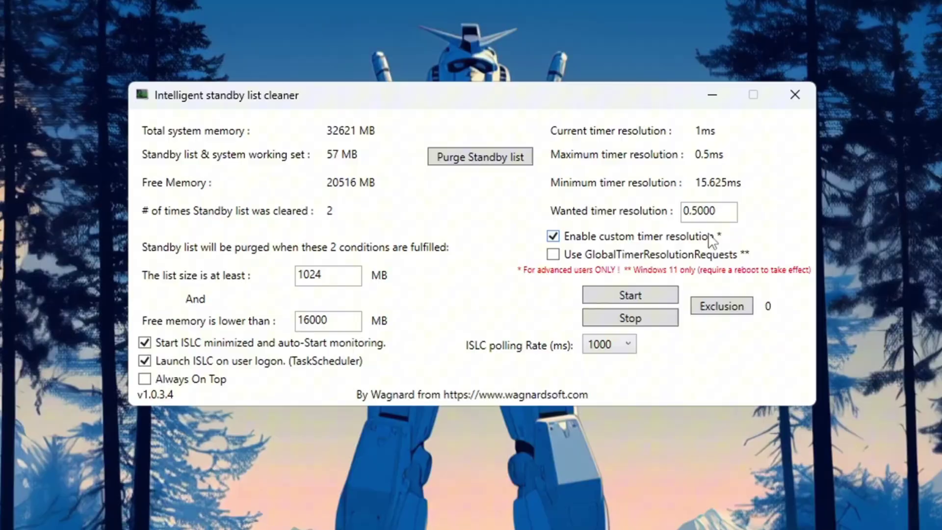
Confirm the 0.5000 ms wanted timer resolution and keep the polling rate at 1000 ms
{"action": "double_click", "coordinate": [720, 211]}
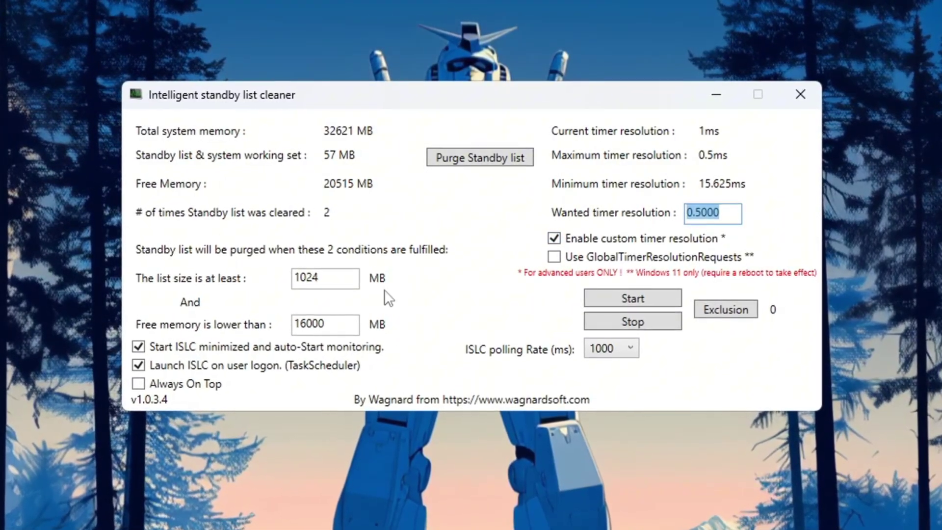
{"action": "left_click", "coordinate": [628, 348]}
{"action": "left_click", "coordinate": [603, 407]}
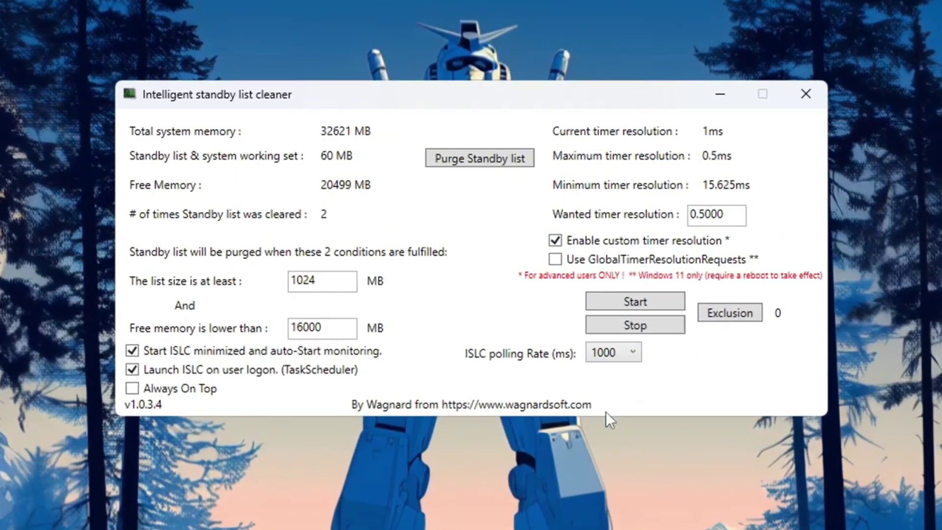
{"action": "left_click", "coordinate": [613, 354]}
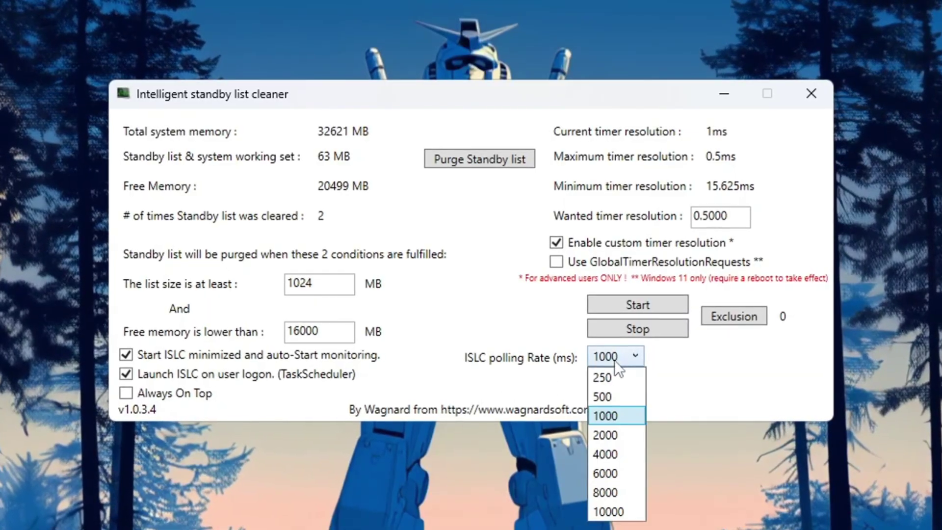
{"action": "left_click", "coordinate": [624, 418]}
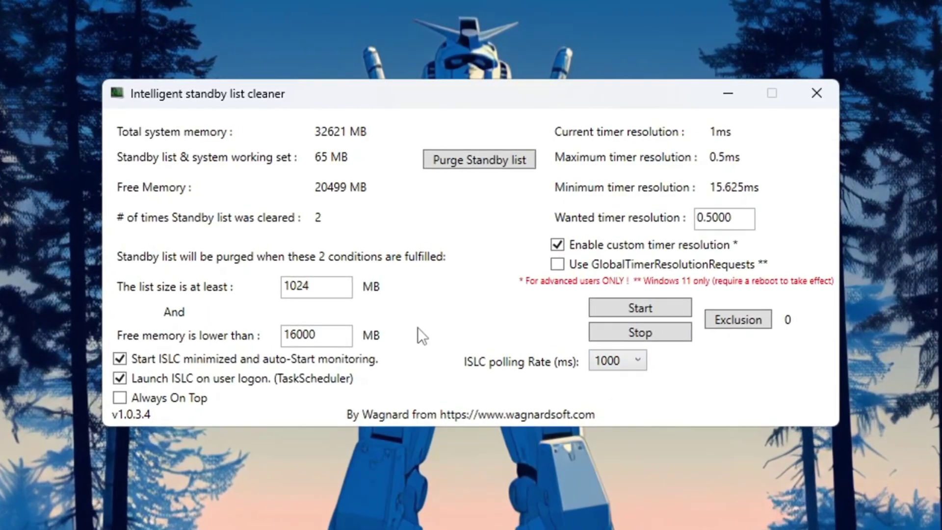
Start ISLC monitoring and purge the standby list again
{"action": "left_click", "coordinate": [648, 308]}
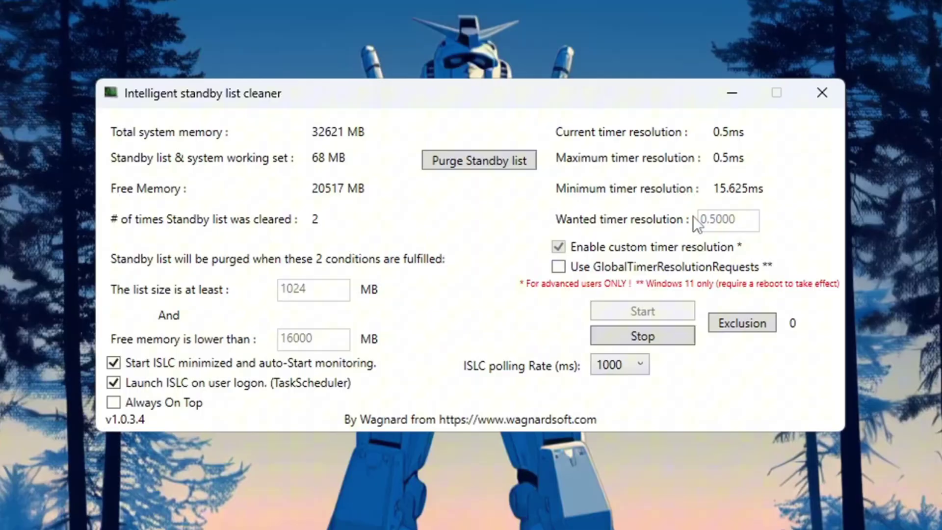
{"action": "left_click", "coordinate": [521, 159]}
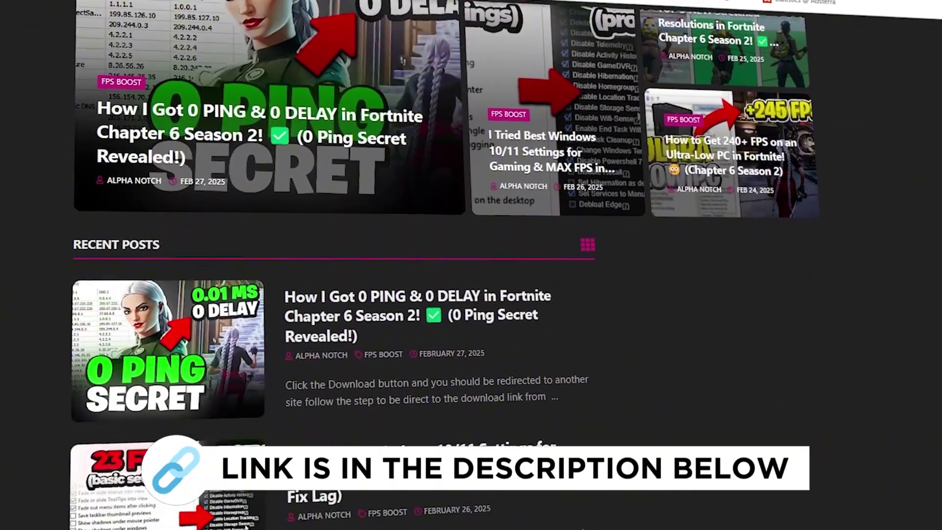
{"action": "scroll", "coordinate": [333, 265], "scroll_direction": "down", "scroll_amount": 5}
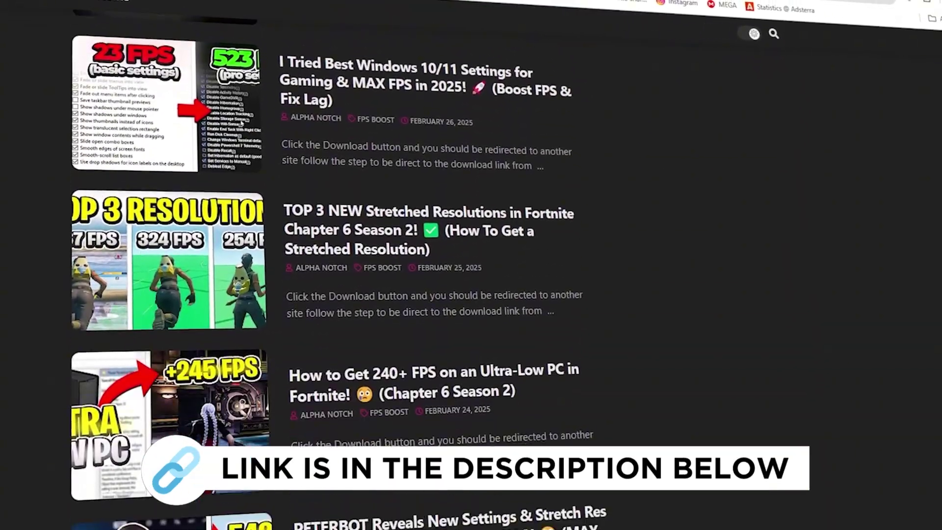
{"action": "scroll", "coordinate": [334, 265], "scroll_direction": "down", "scroll_amount": 7}
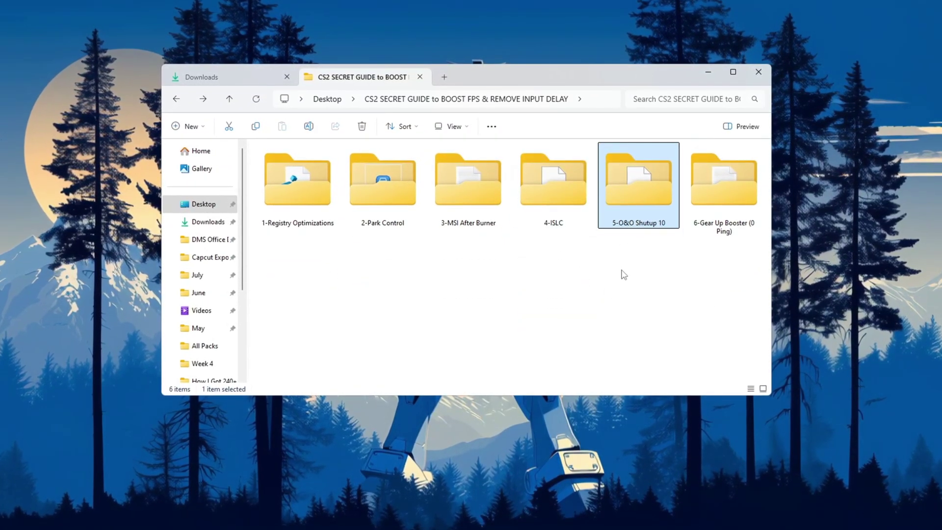
From the 5-O&O Shutup 10 folder, apply only recommended settings without a restore point
{"action": "double_click", "coordinate": [647, 196]}
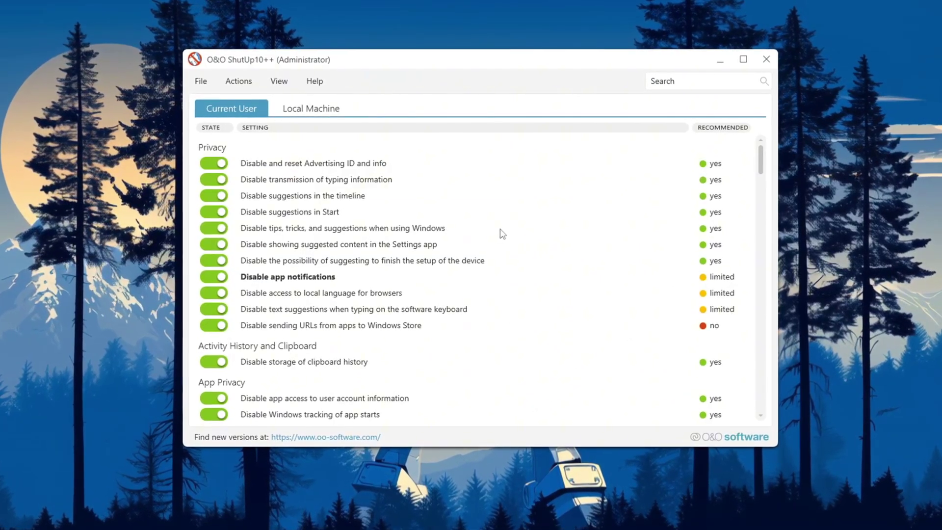
{"action": "left_click", "coordinate": [238, 80]}
{"action": "left_click", "coordinate": [295, 101]}
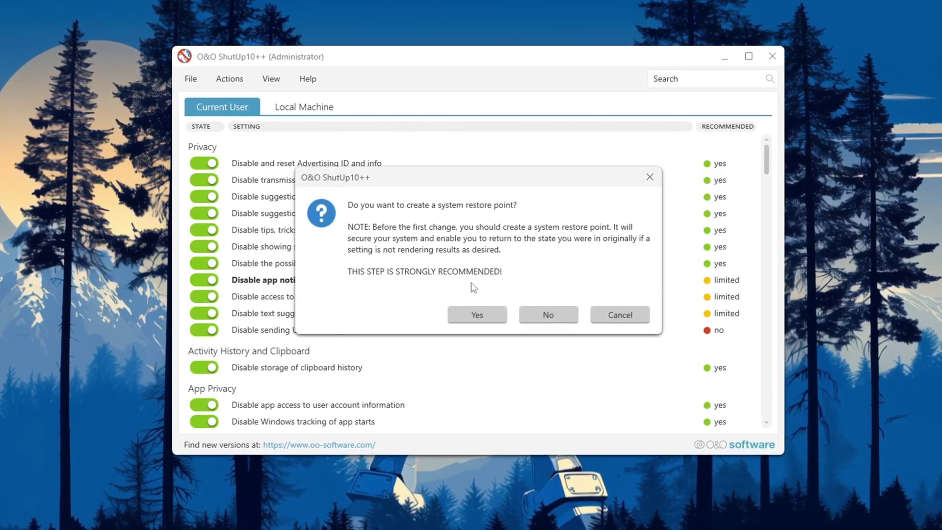
{"action": "left_click", "coordinate": [548, 315]}
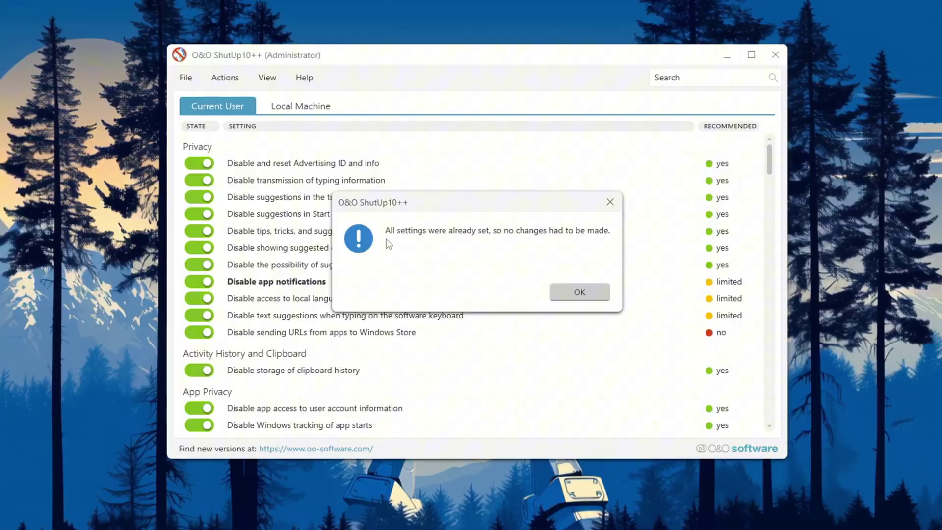
{"action": "left_click", "coordinate": [580, 293]}
{"action": "scroll", "coordinate": [779, 318], "scroll_direction": "down", "scroll_amount": 15}
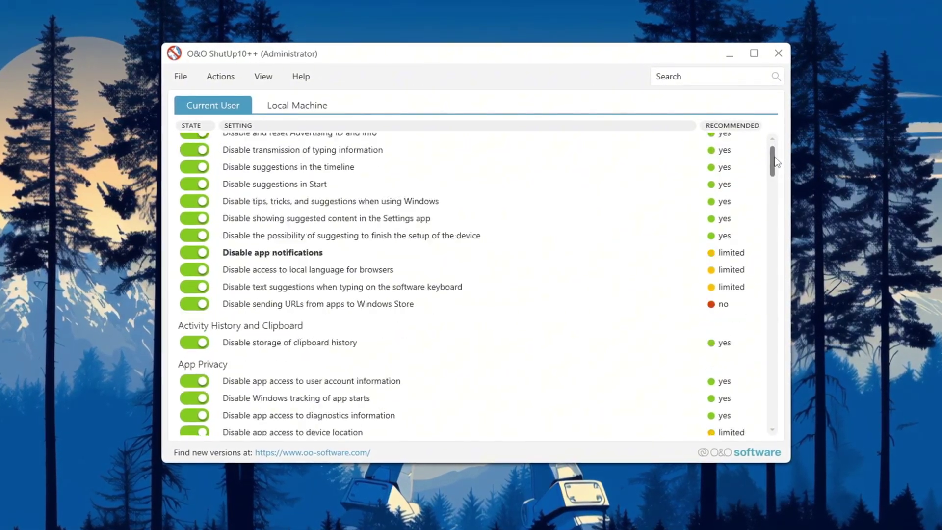
{"action": "left_click_drag", "start_coordinate": [779, 319], "coordinate": [784, 411]}
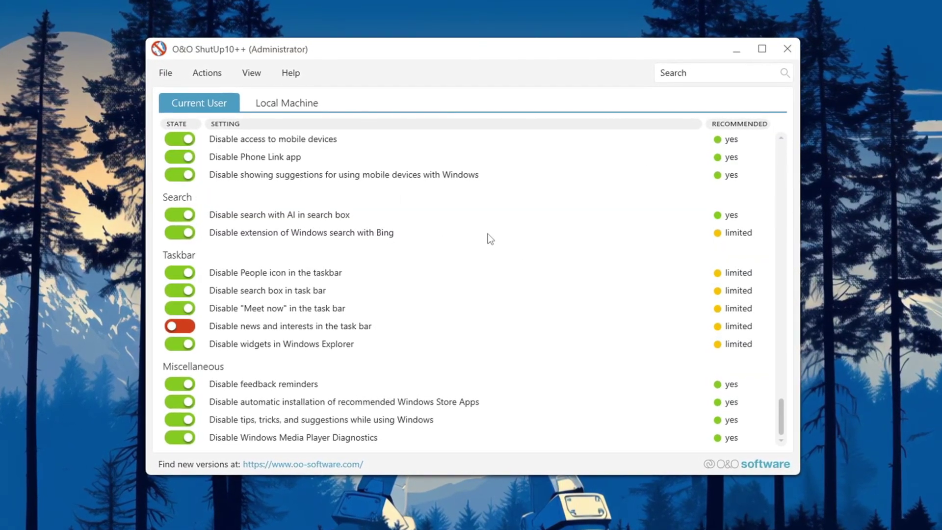
Review the ShutUp10++ Actions menu and close it without applying anything
{"action": "left_click", "coordinate": [218, 75]}
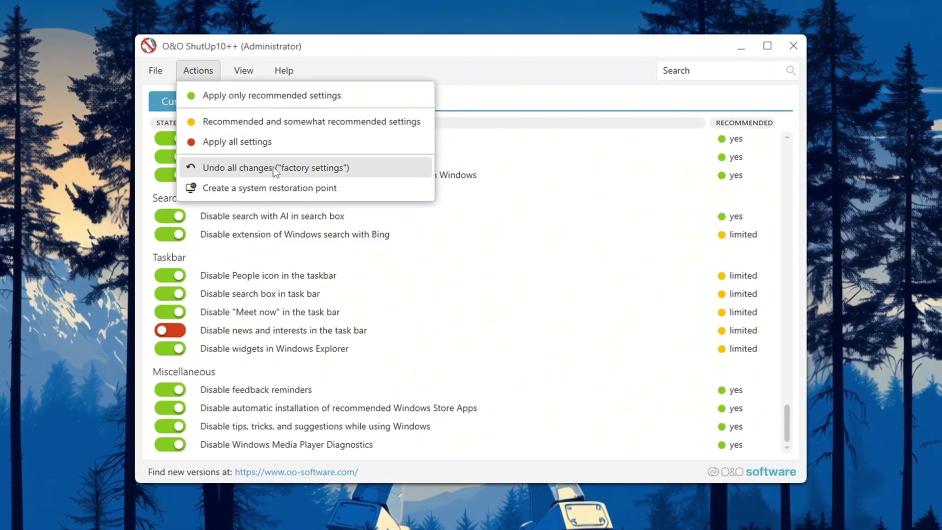
{"action": "left_click", "coordinate": [501, 46]}
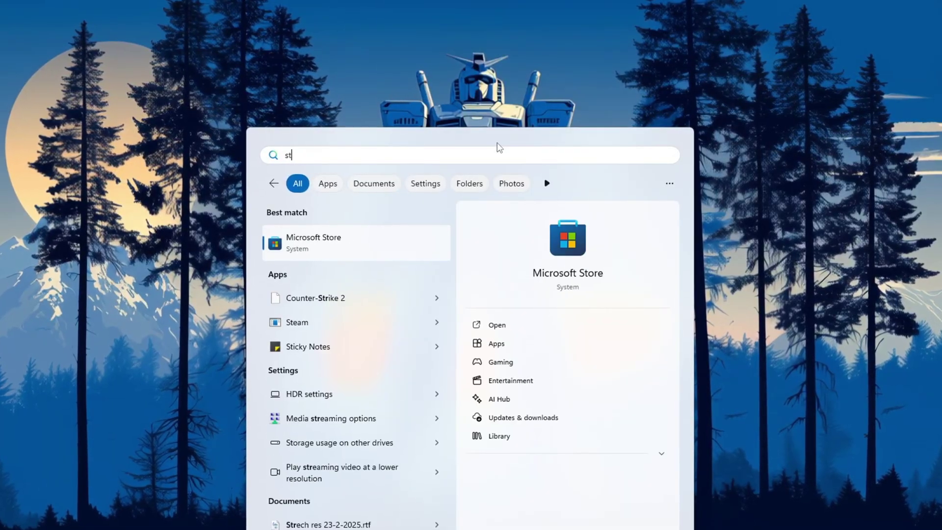
Open Storage settings from search and view the Storage Sense schedules: daily runs, 14-day recycle bin cleanup
{"action": "key", "text": "Return"}
{"action": "scroll", "coordinate": [491, 162], "scroll_direction": "down", "scroll_amount": 5}
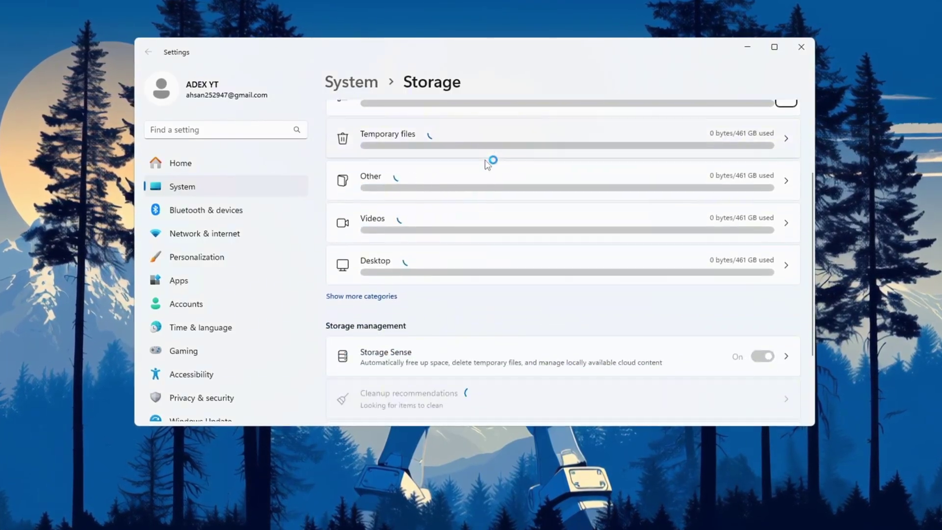
{"action": "left_click", "coordinate": [421, 285]}
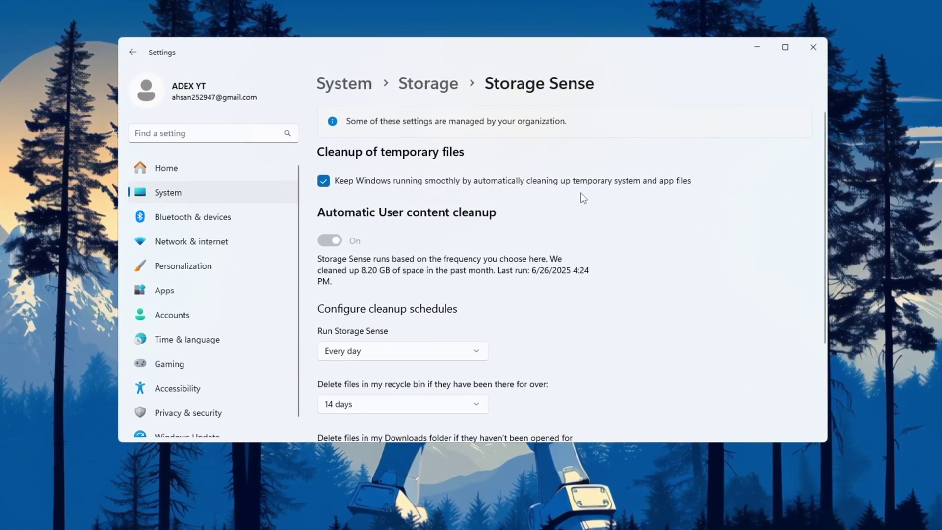
{"action": "scroll", "coordinate": [324, 225], "scroll_direction": "down", "scroll_amount": 2}
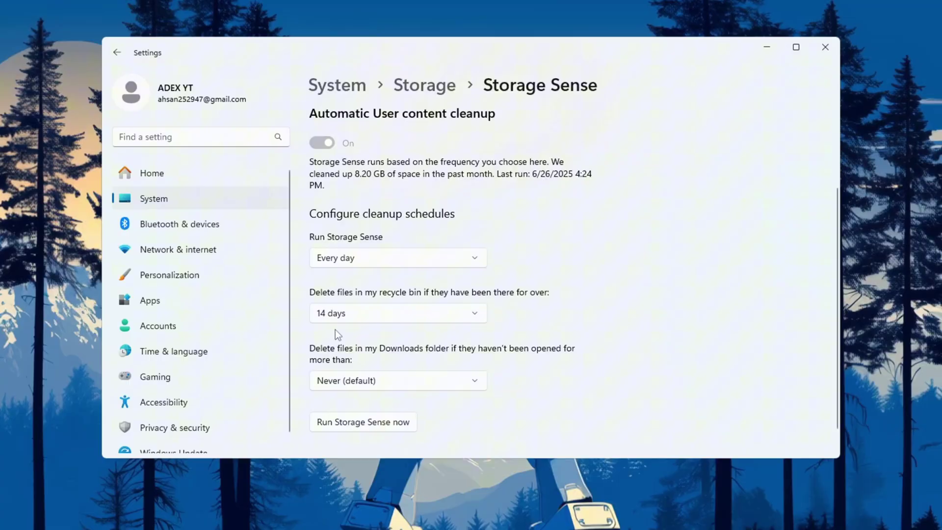
{"action": "scroll", "coordinate": [335, 329], "scroll_direction": "down", "scroll_amount": 1}
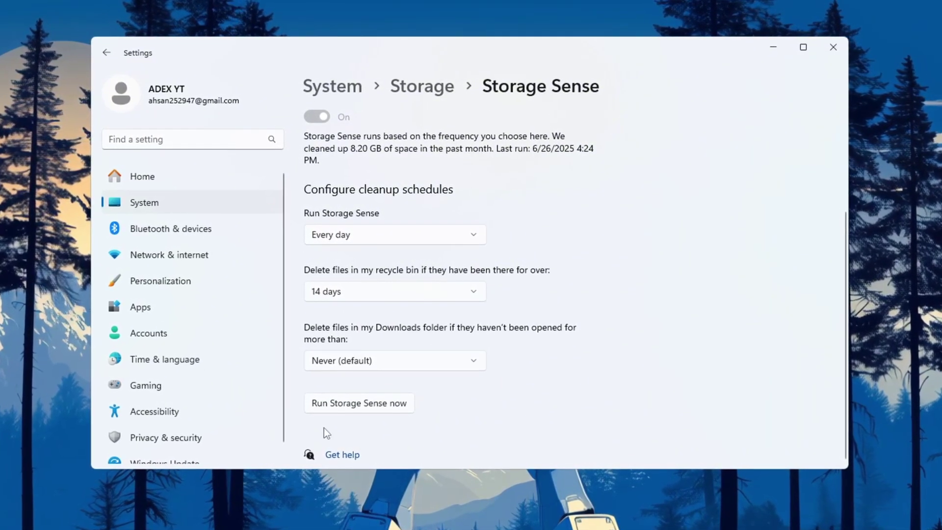
Trigger 'Run Storage Sense now' to begin an immediate cleanup
{"action": "left_click", "coordinate": [369, 406]}
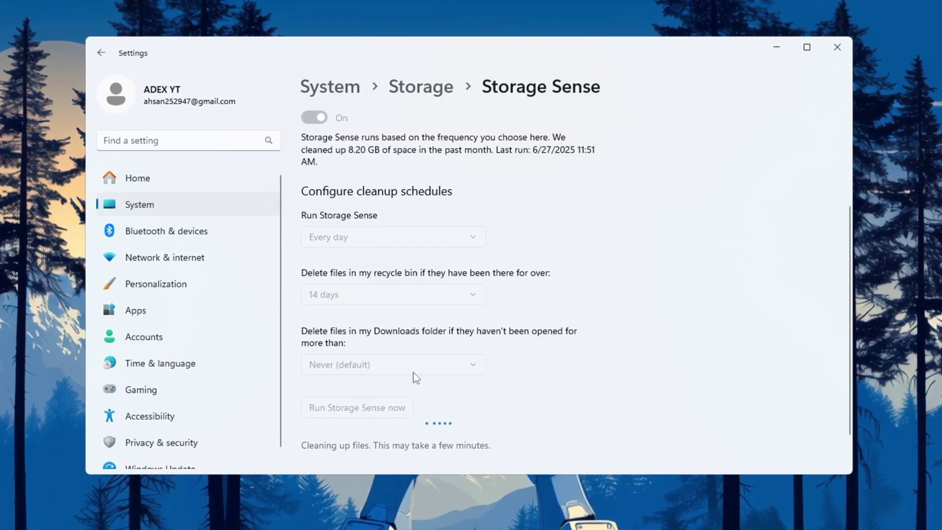